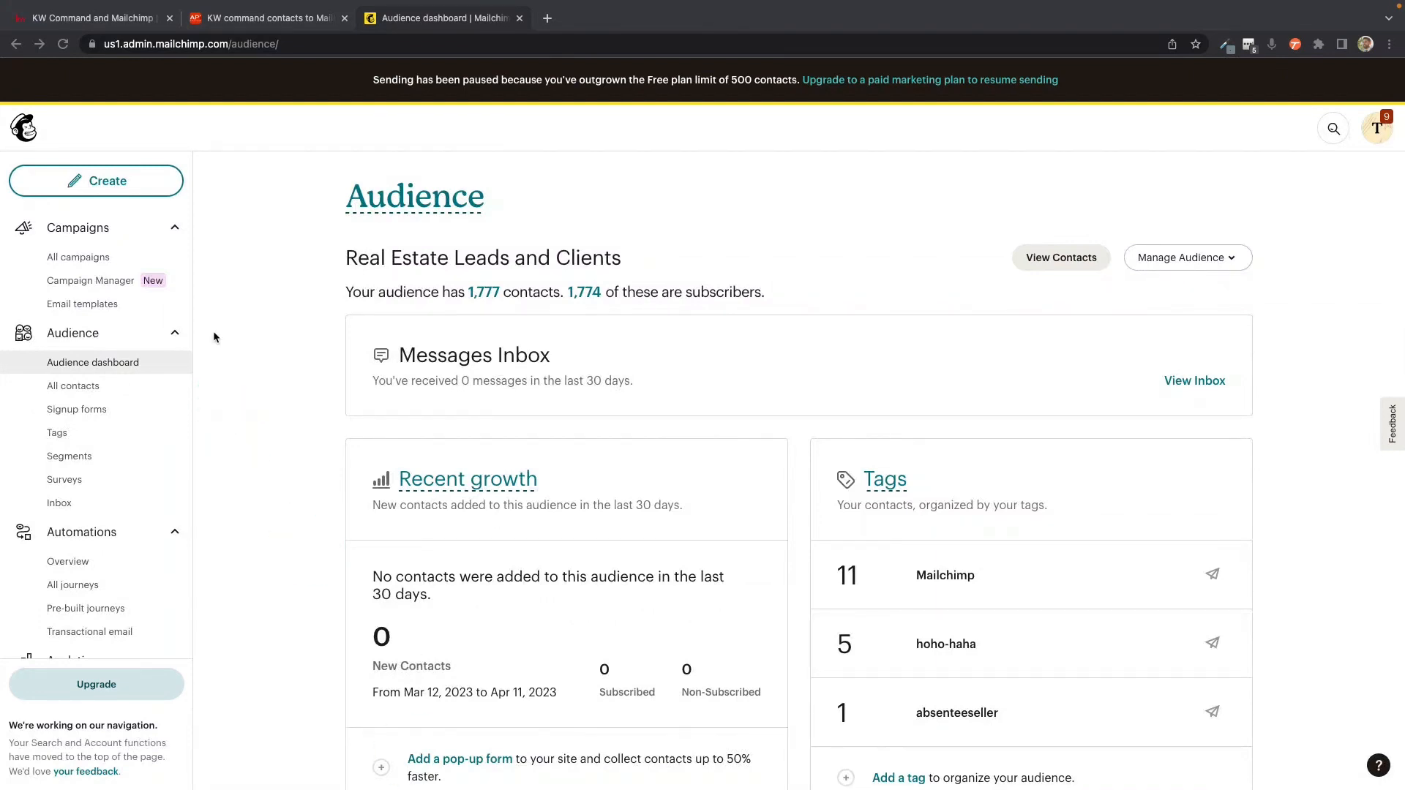
Step: Open the fields and merge tags settings of the Real Estate Leads and Clients audience
click(59, 435)
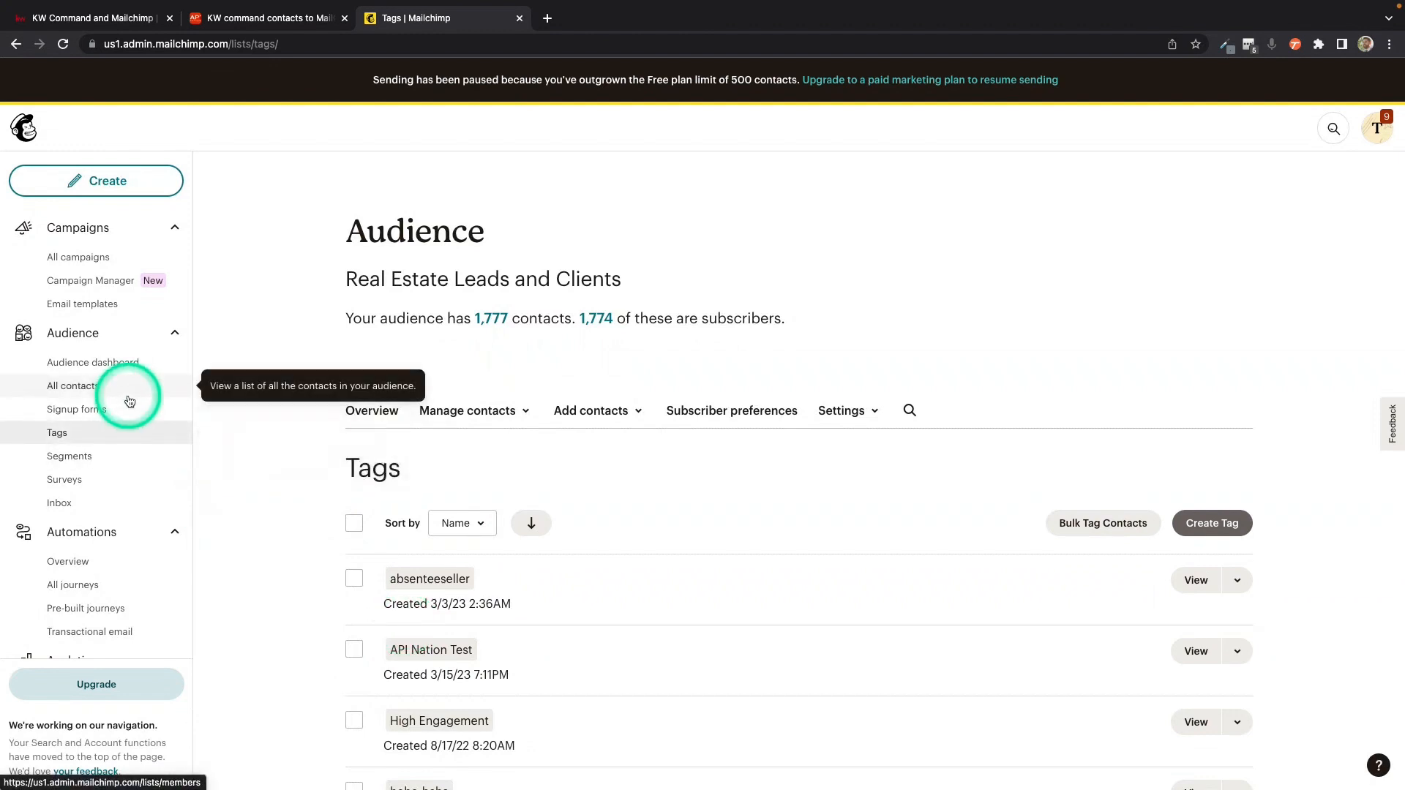
click(91, 363)
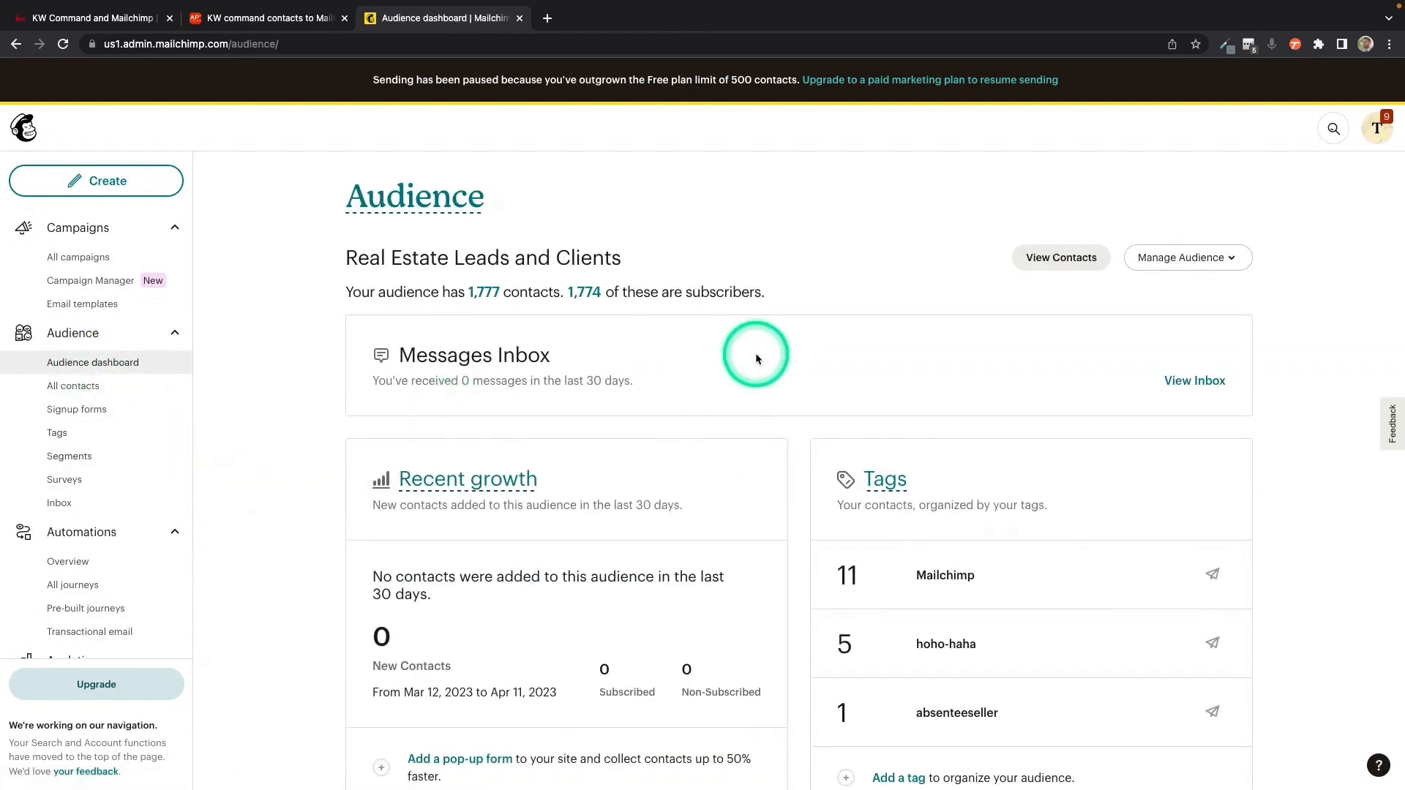
click(1198, 265)
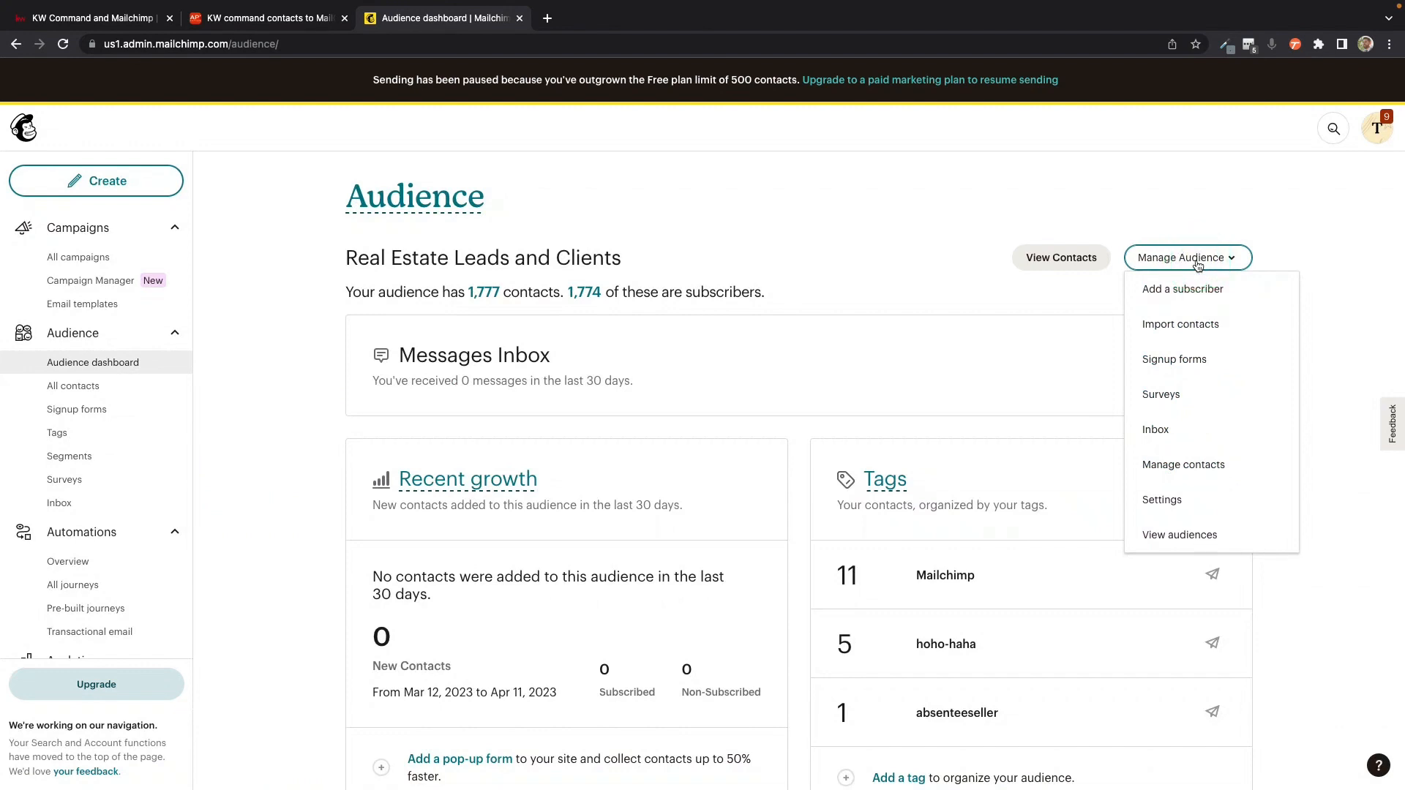
click(1168, 500)
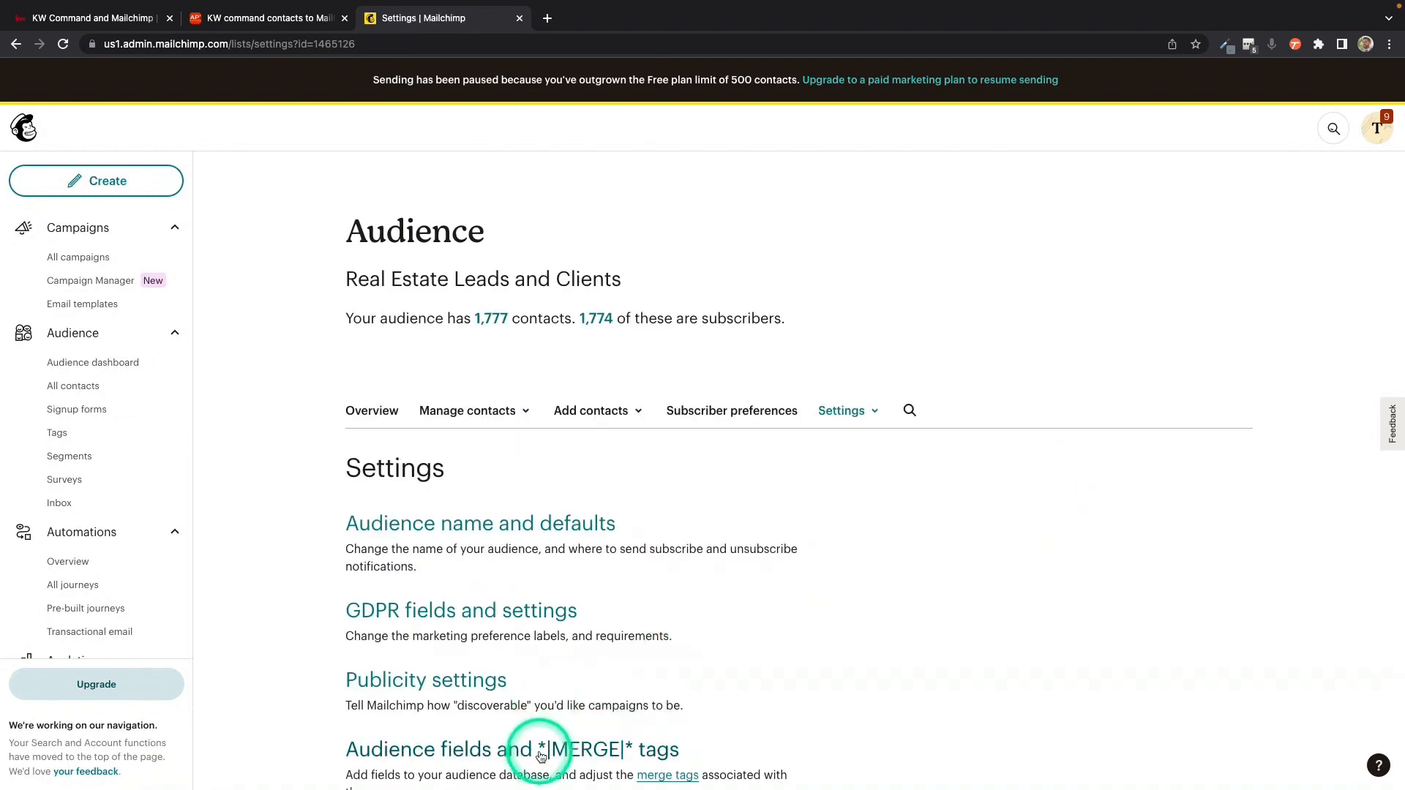
scroll(539, 750, down, 1)
click(549, 688)
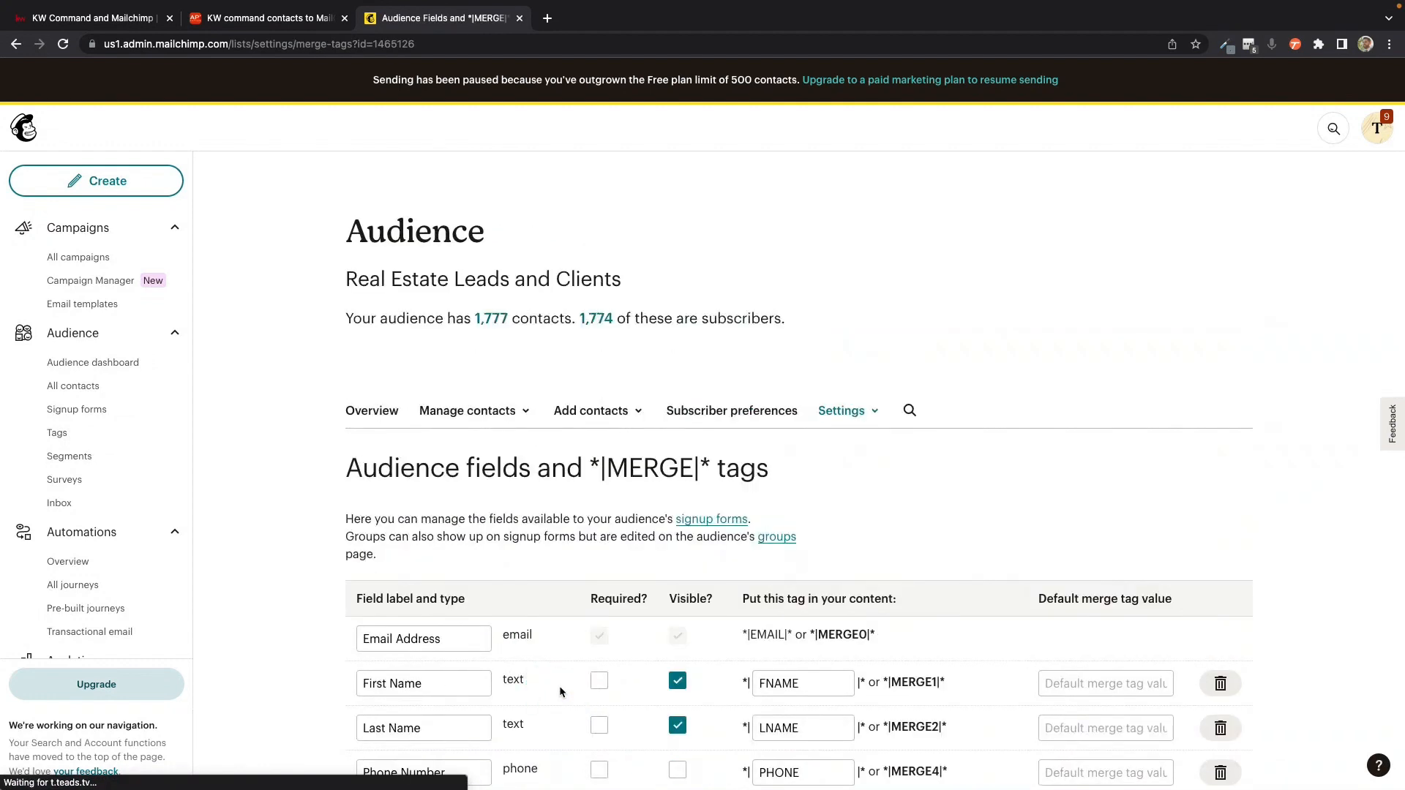
Step: Add a new text-type field below the existing audience fields
scroll(559, 692, down, 3)
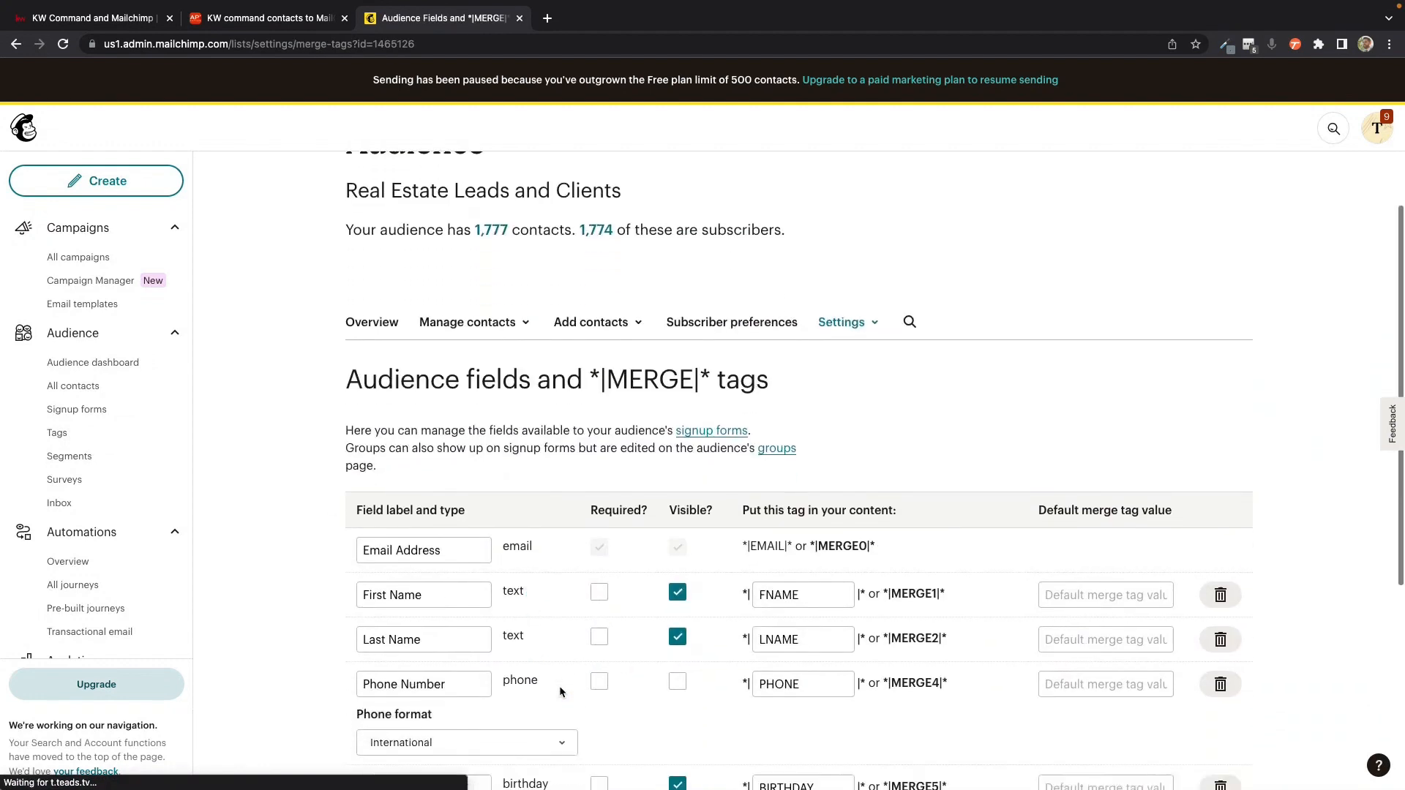
scroll(562, 691, down, 3)
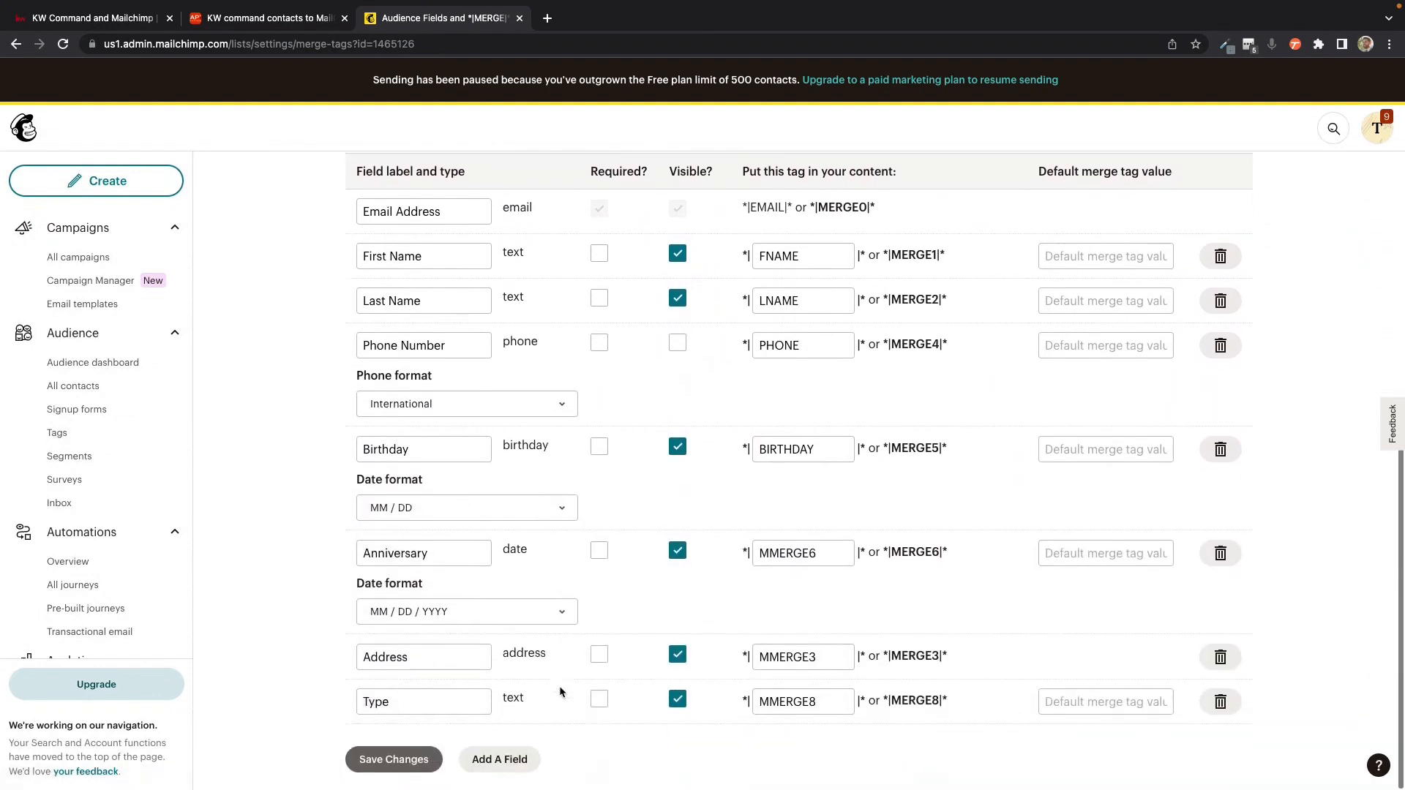
click(502, 759)
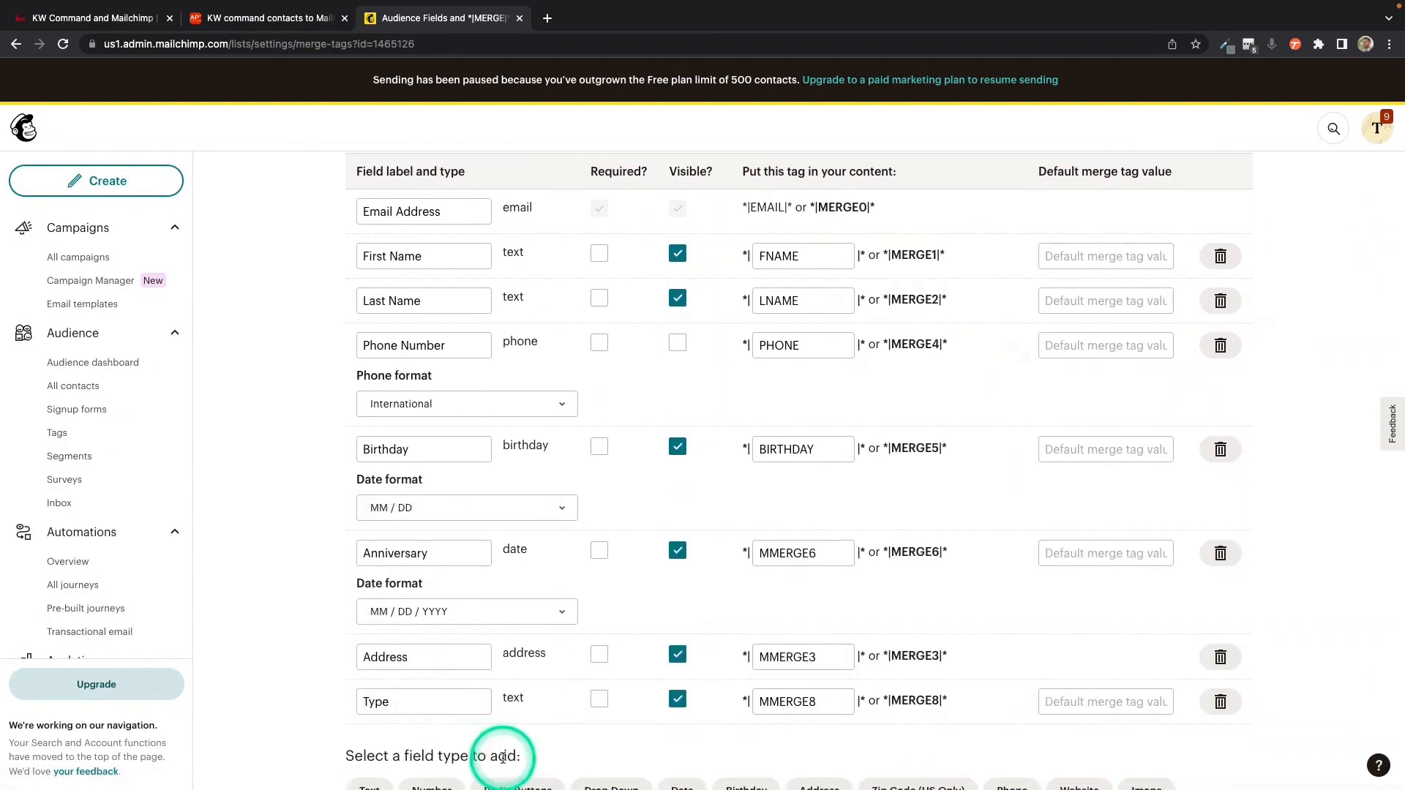
scroll(502, 757, down, 1)
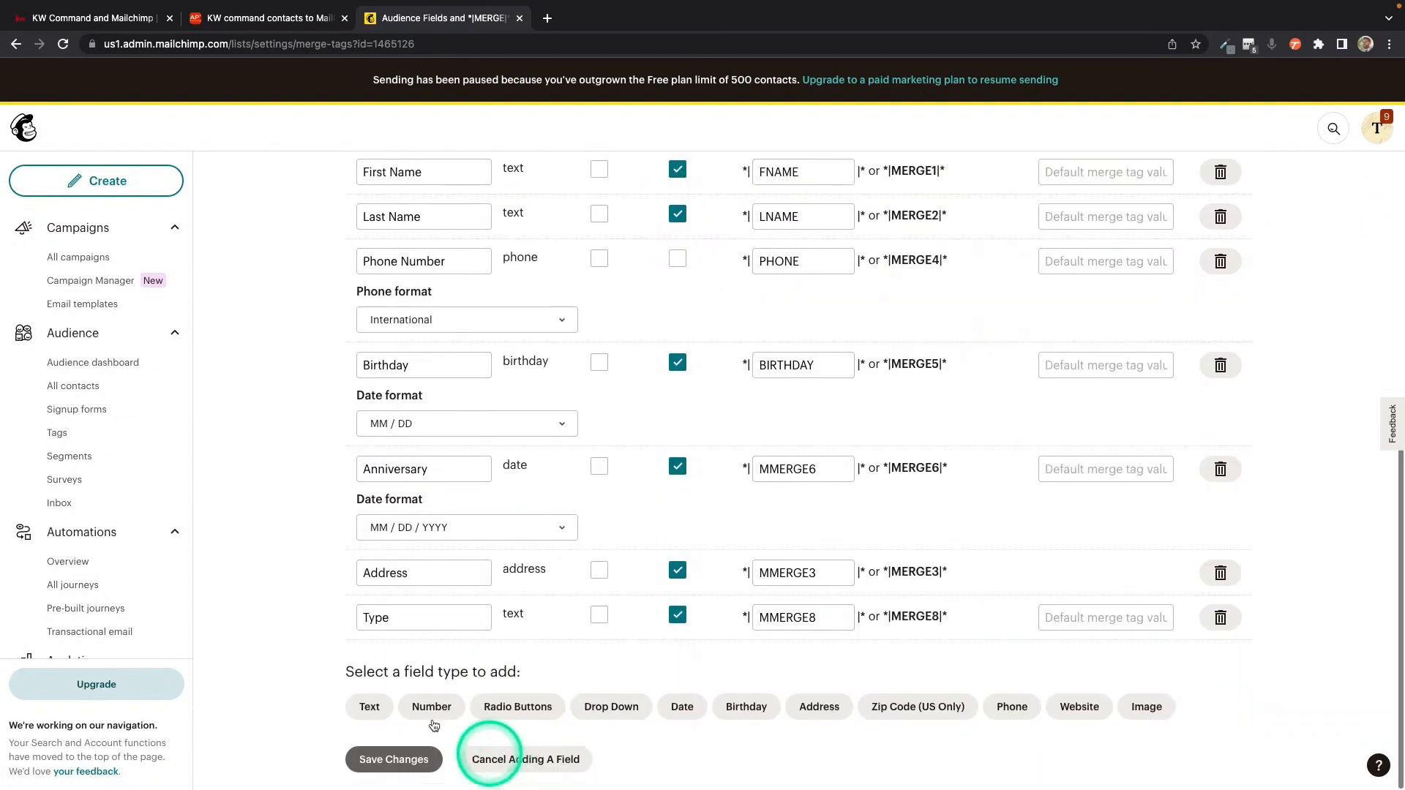
click(373, 707)
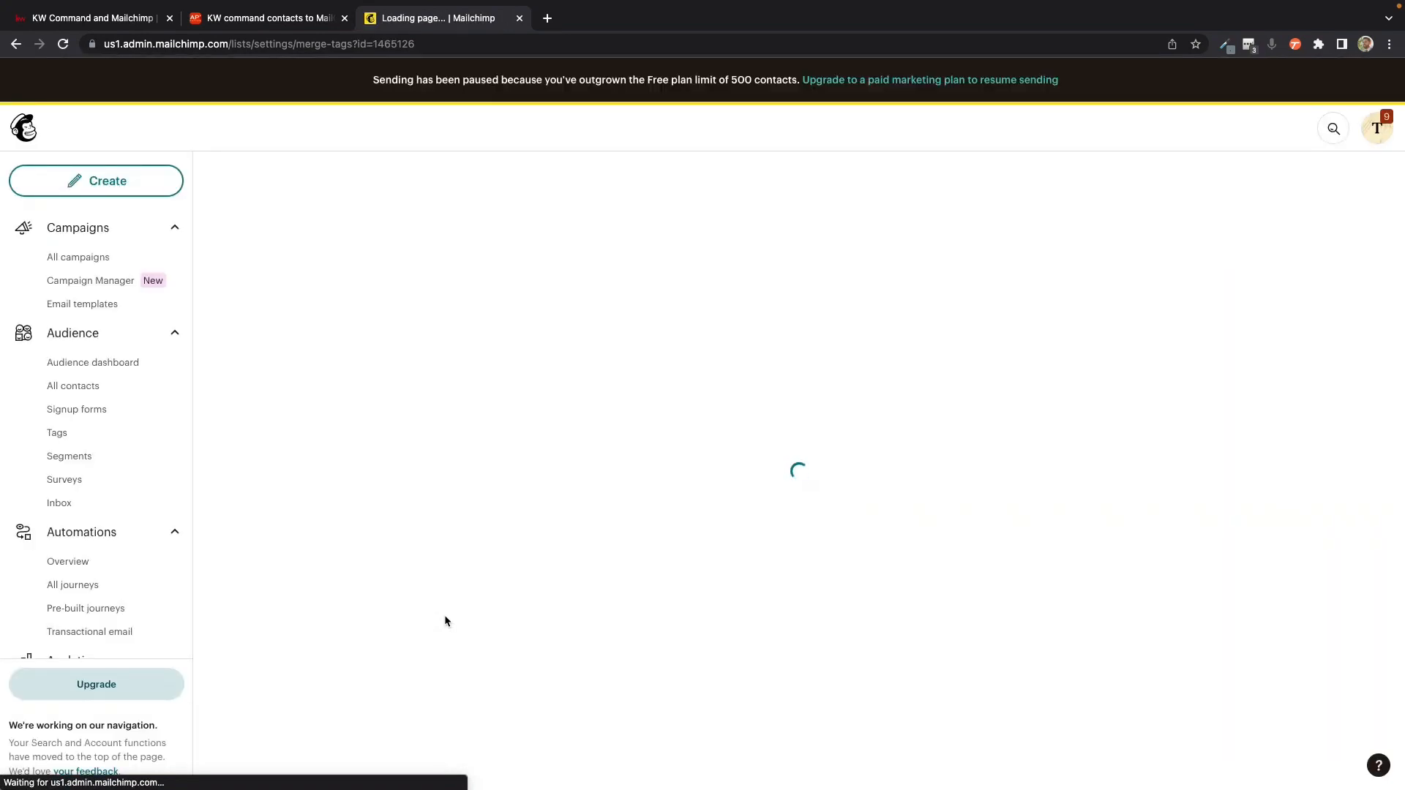
Step: Label the new untitled text field Command Tags and save the audience field changes
scroll(445, 620, down, 5)
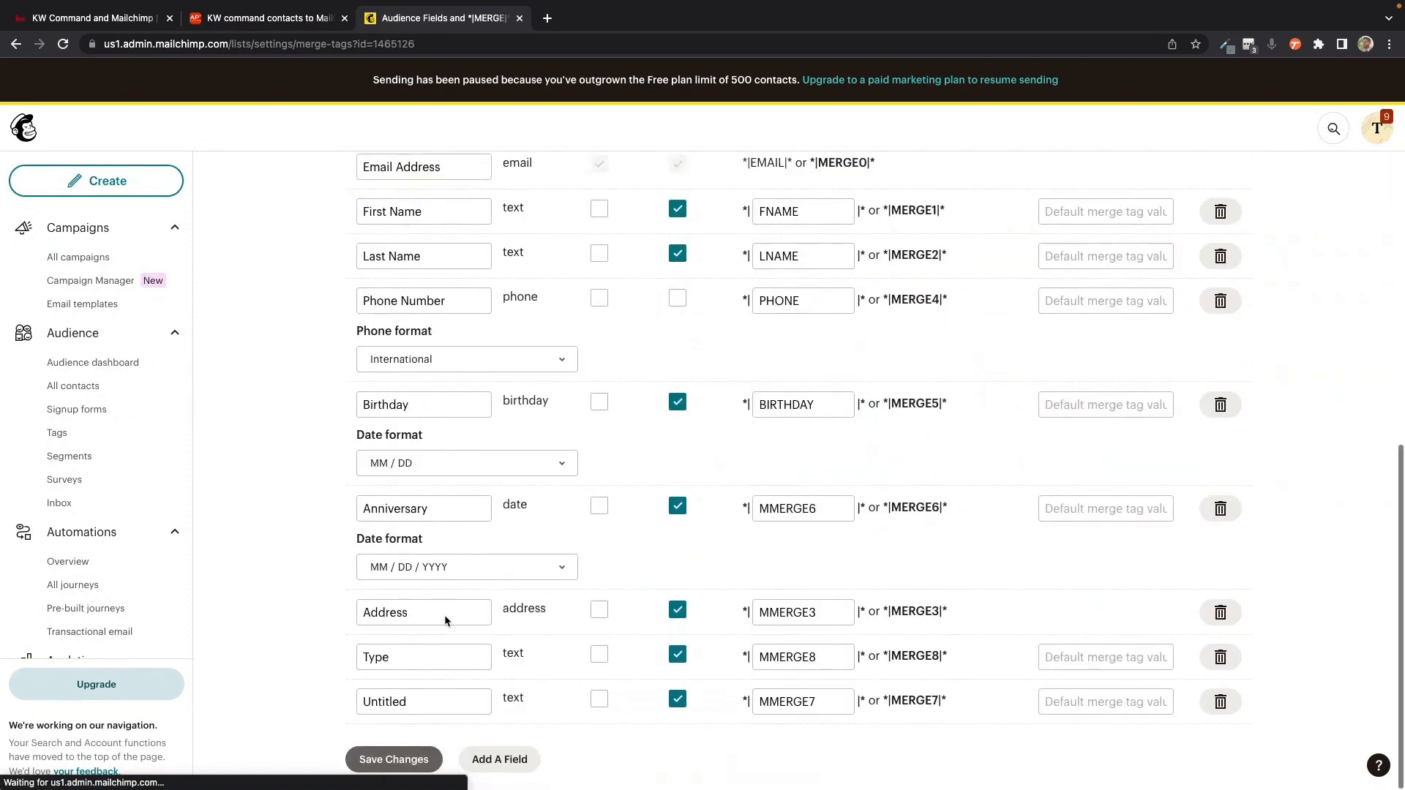
click(401, 698)
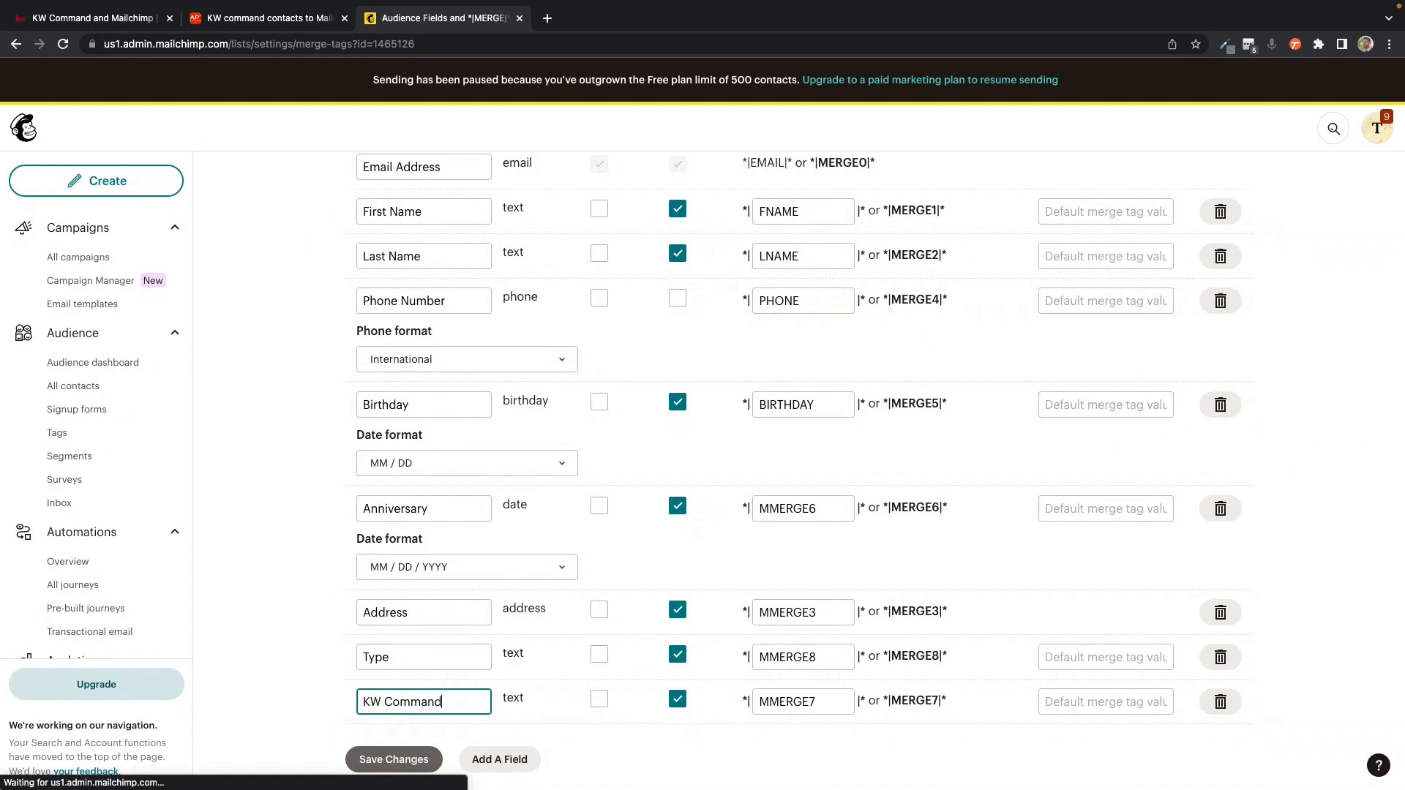
drag(385, 702, 323, 699)
key(BackSpace)
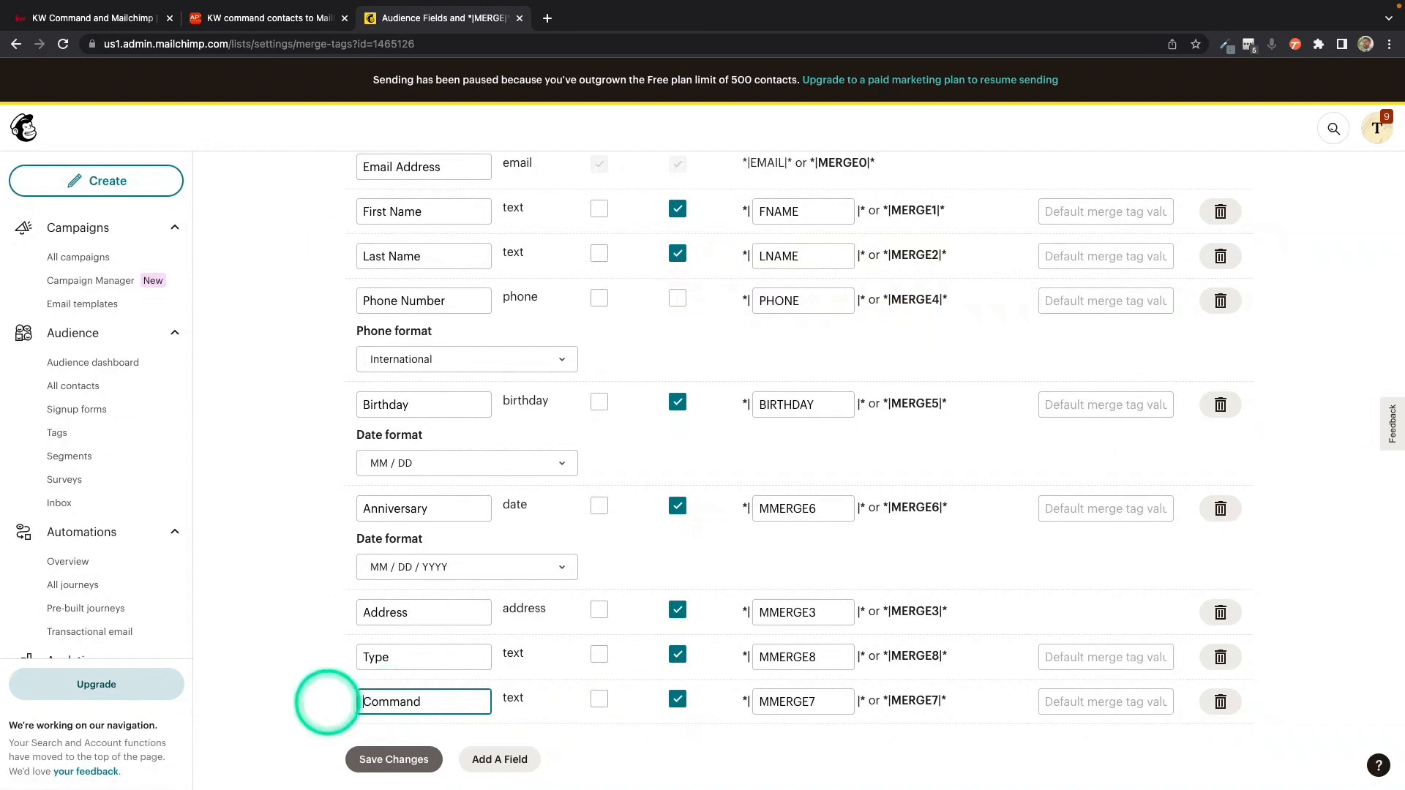
click(448, 701)
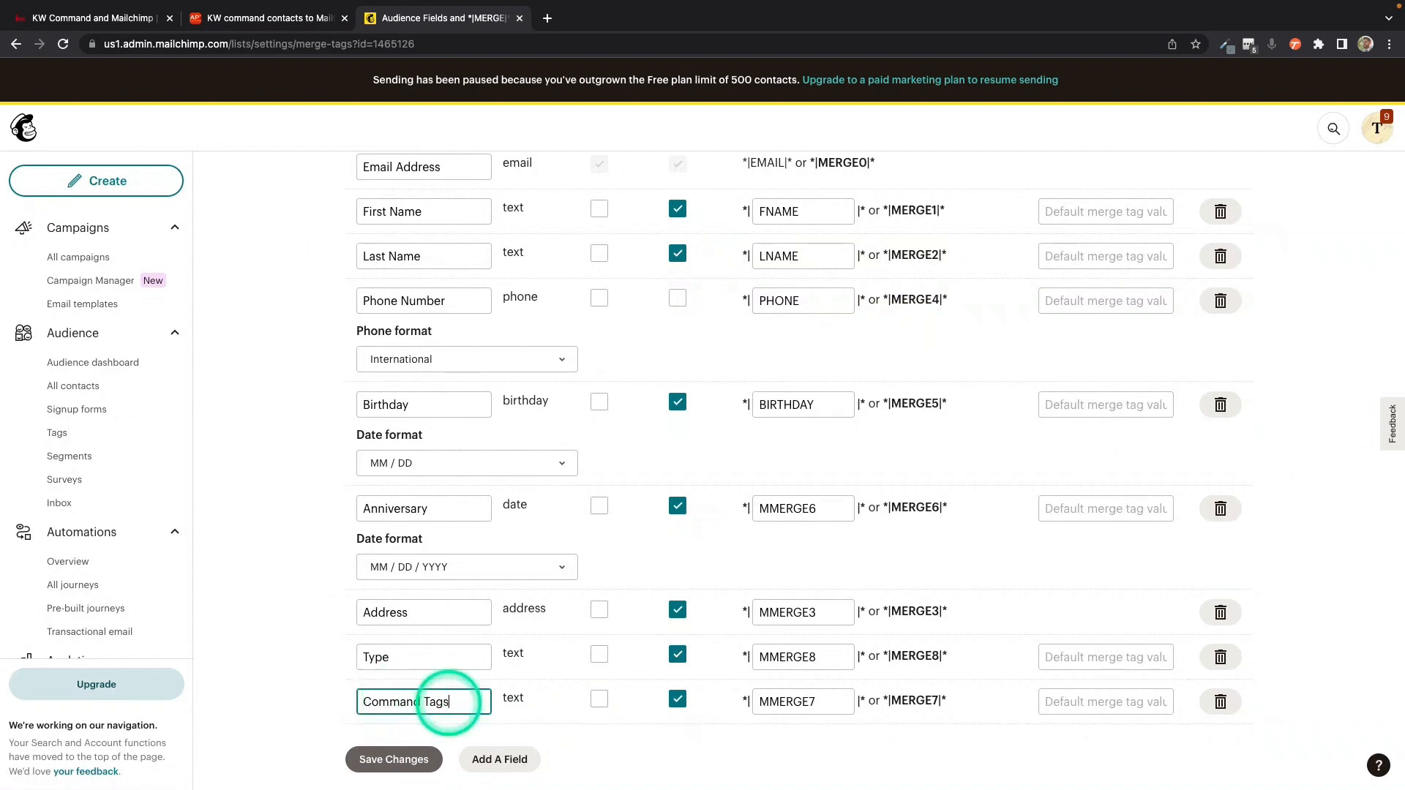
click(393, 759)
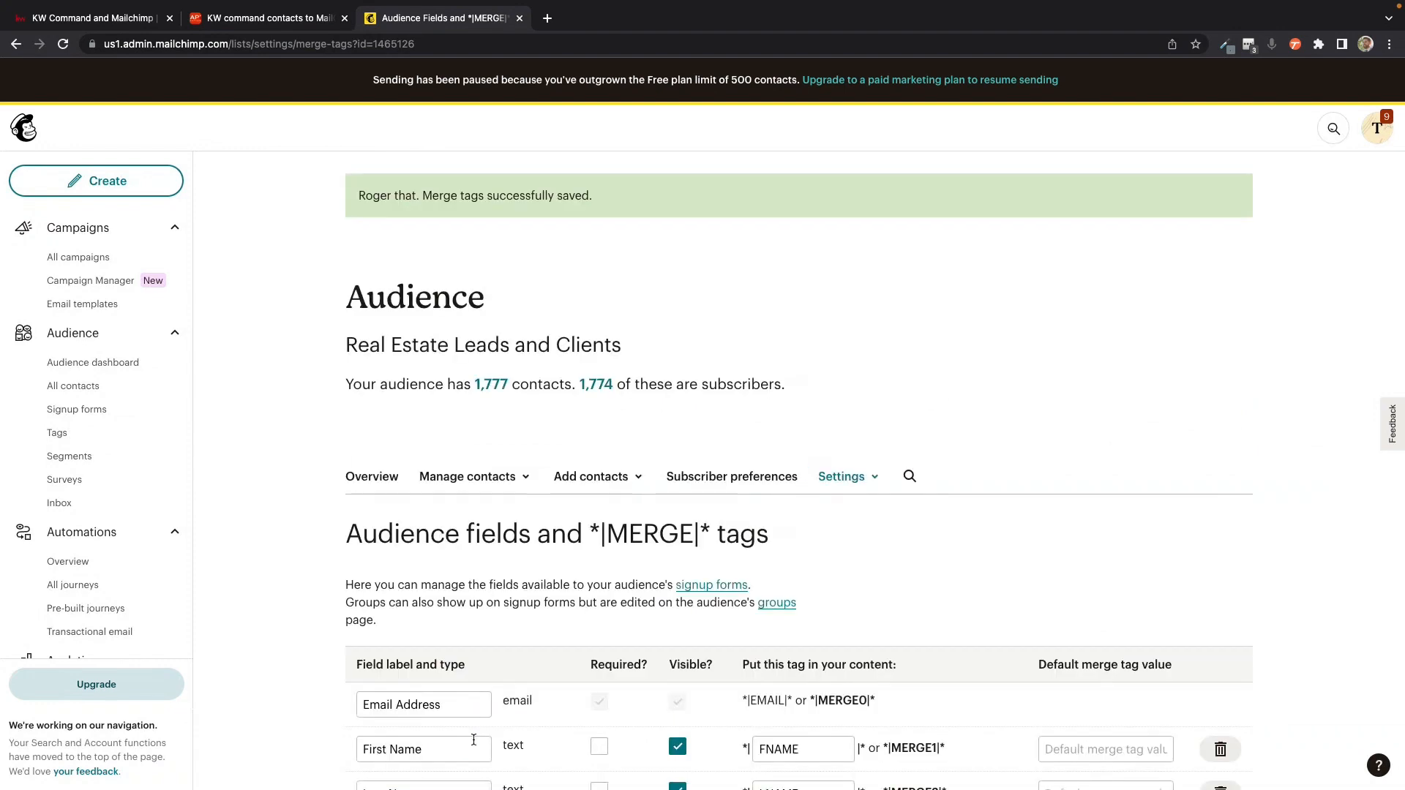
click(443, 478)
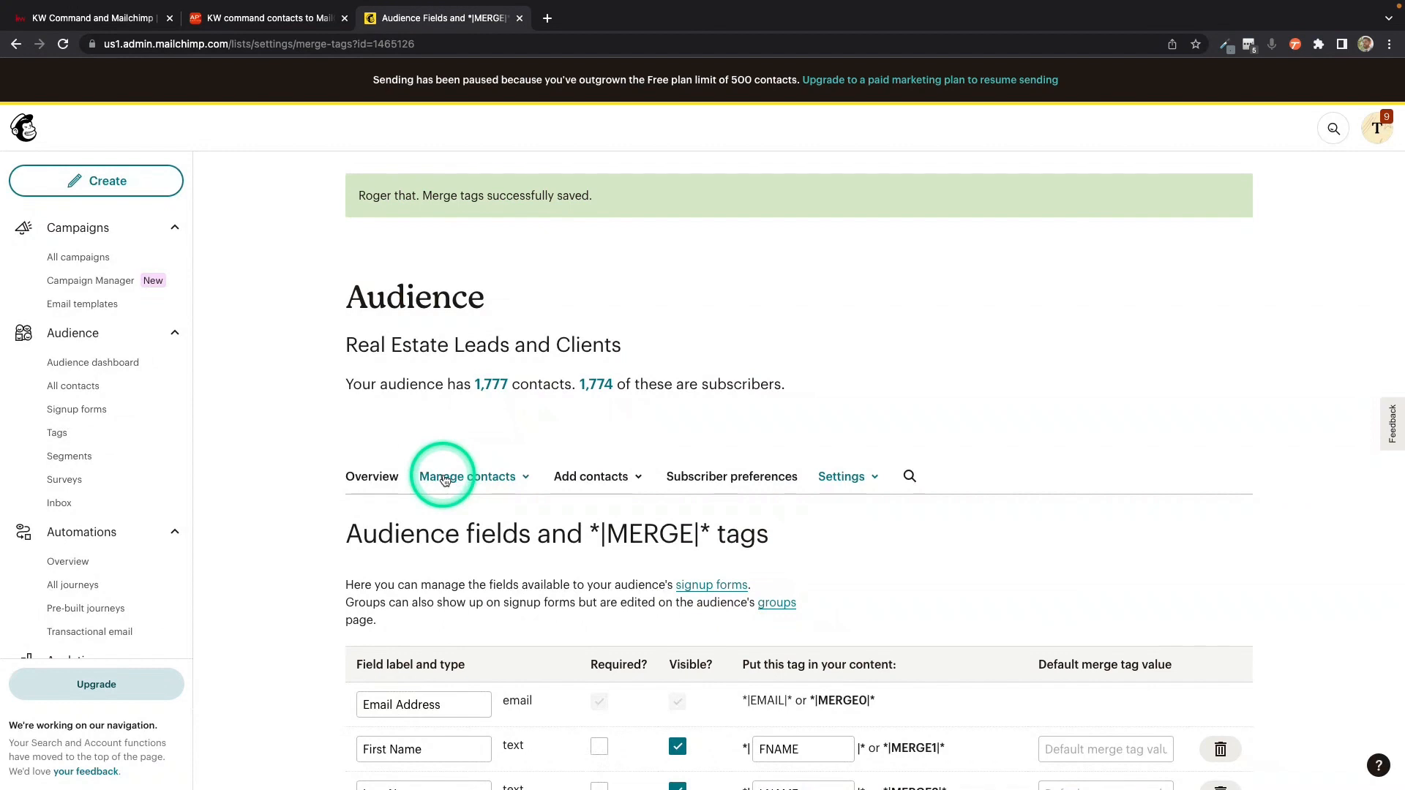
Step: Switch to the KW command contacts to MailChimp subscribers sync in API Nation and examine its accounts, first-run option and available audiences
click(104, 22)
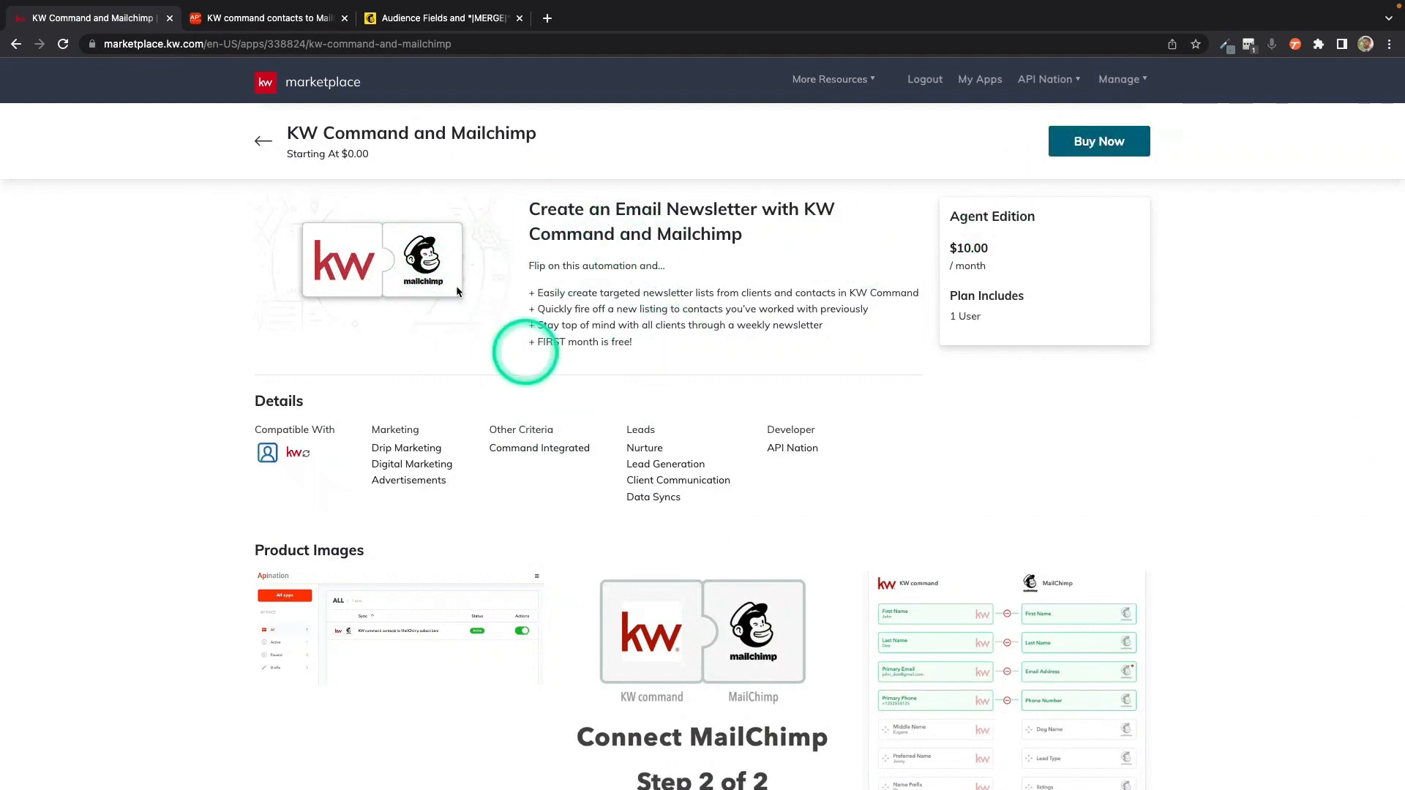
click(291, 22)
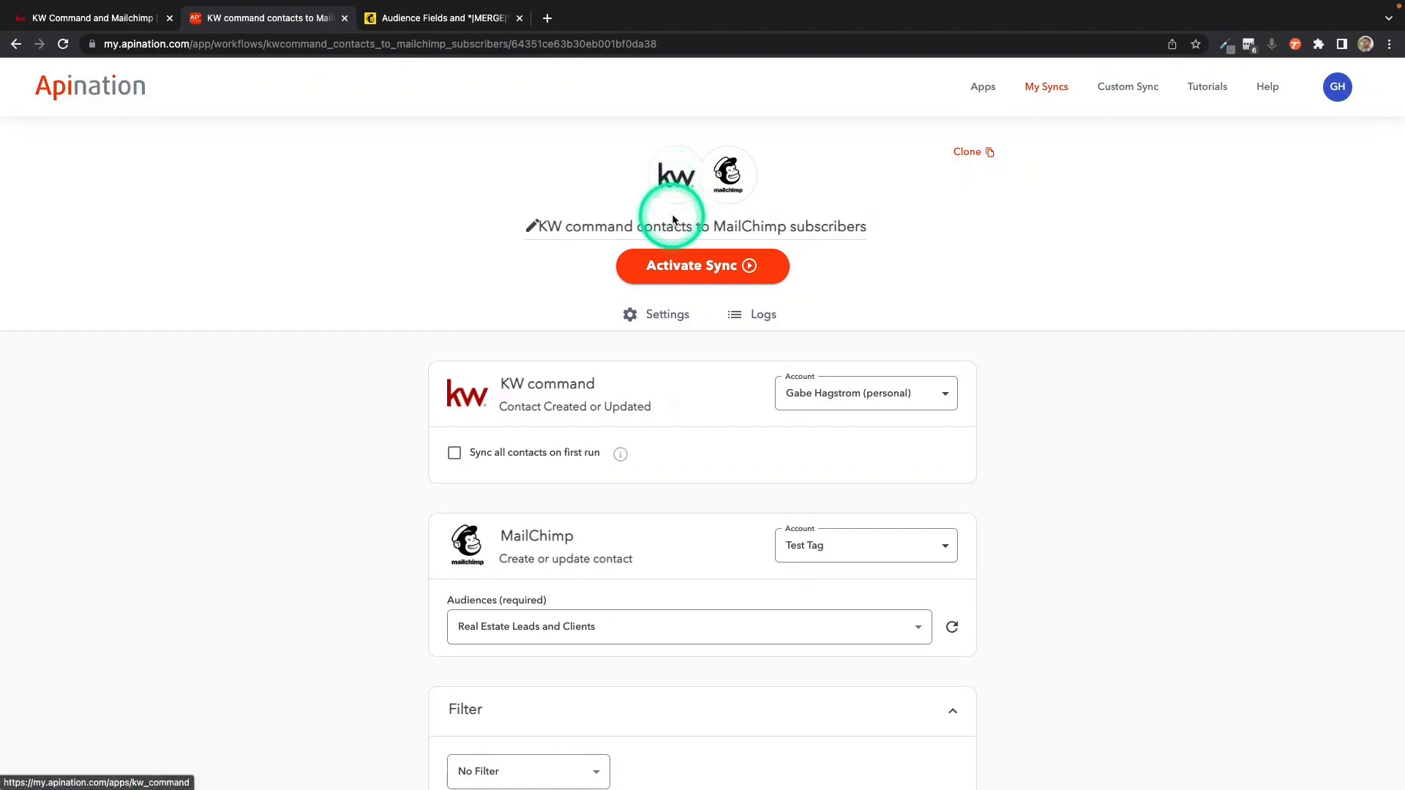
scroll(675, 336, down, 2)
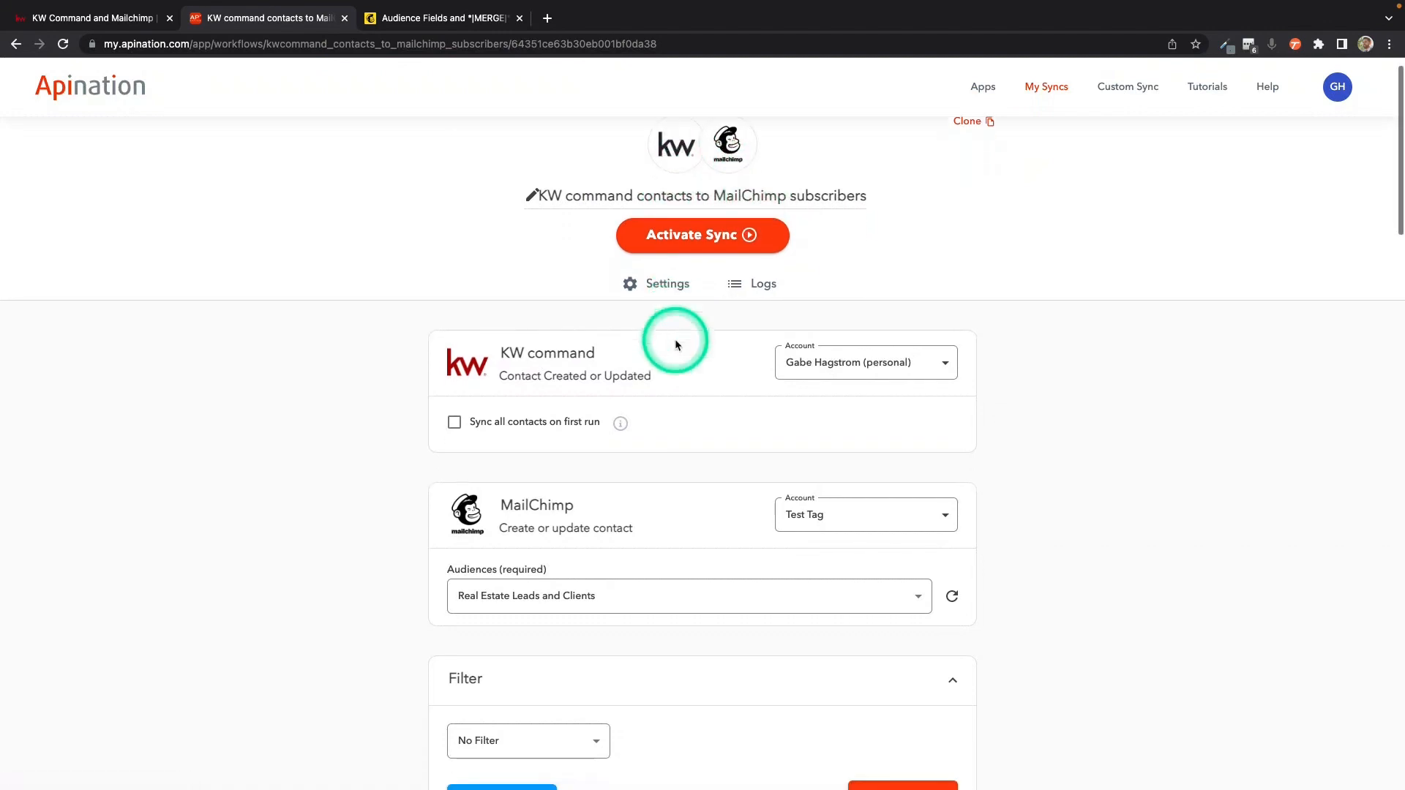
scroll(652, 419, down, 3)
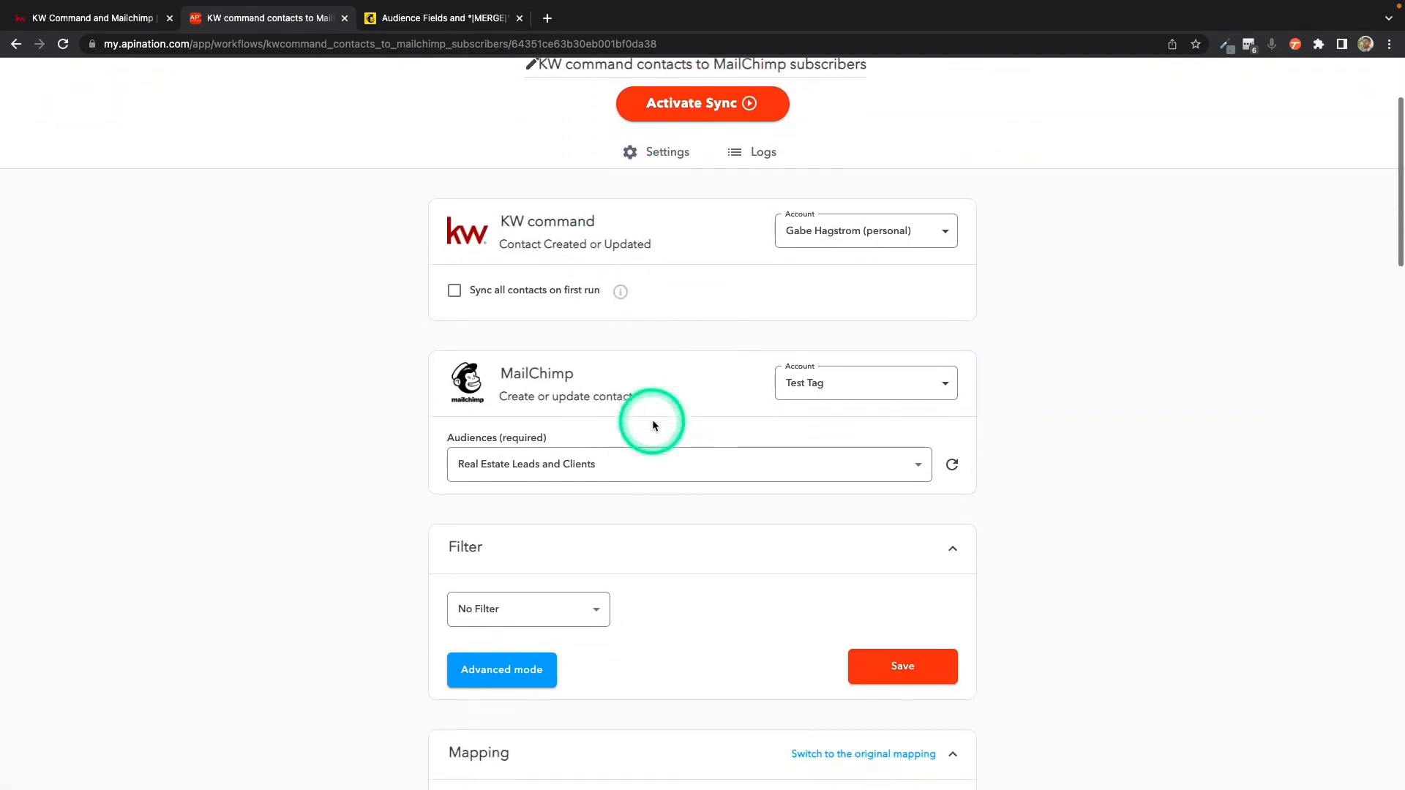
scroll(654, 426, down, 1)
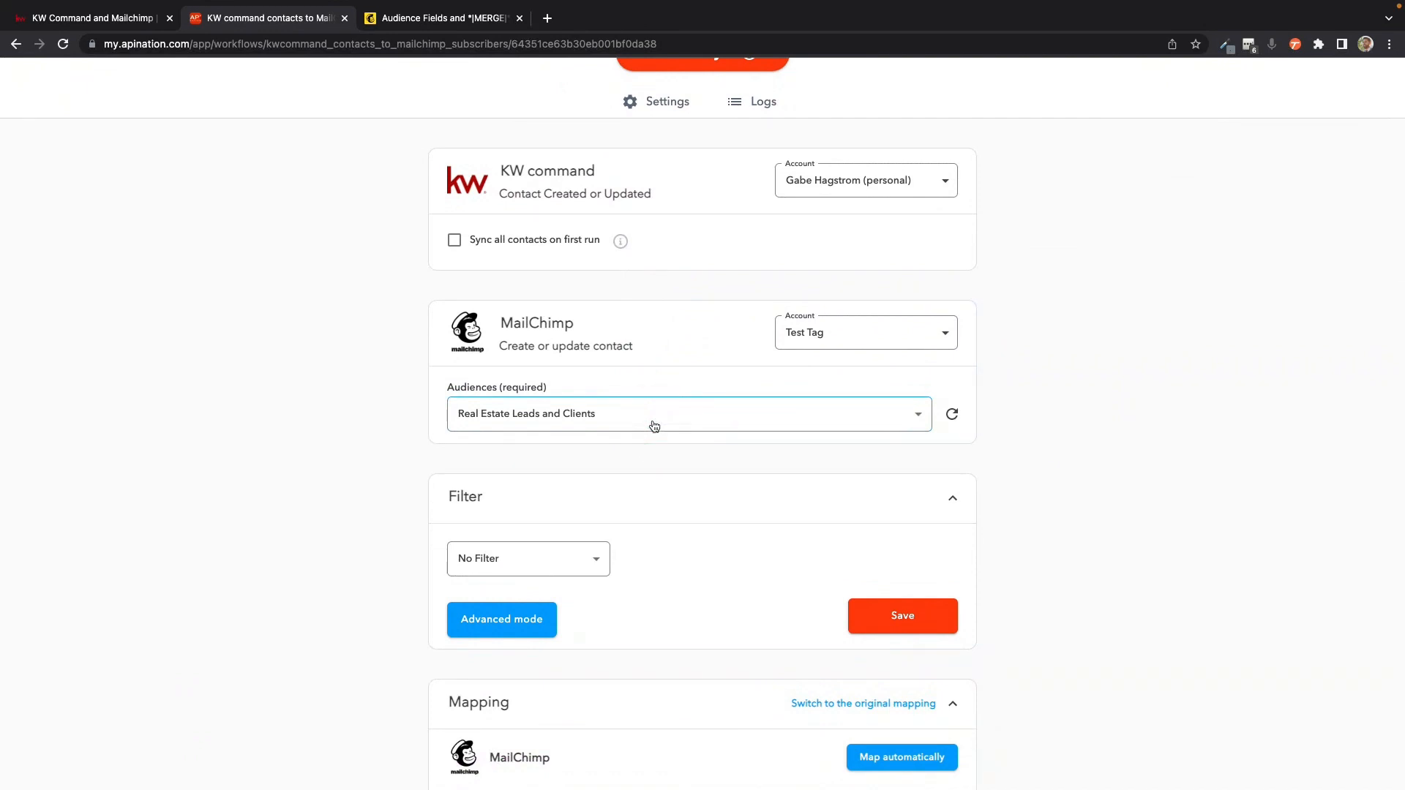
scroll(654, 426, down, 1)
click(524, 235)
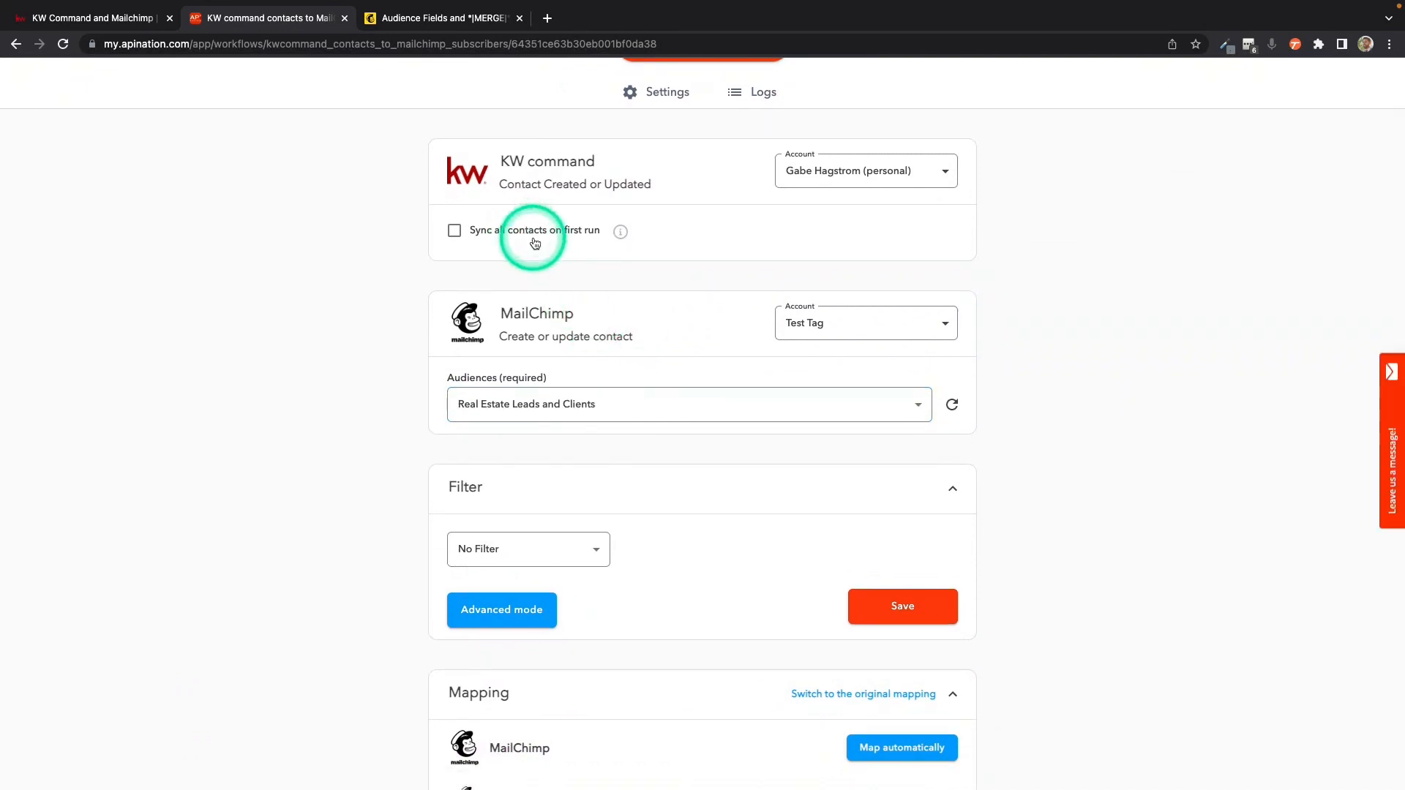
scroll(512, 227, down, 2)
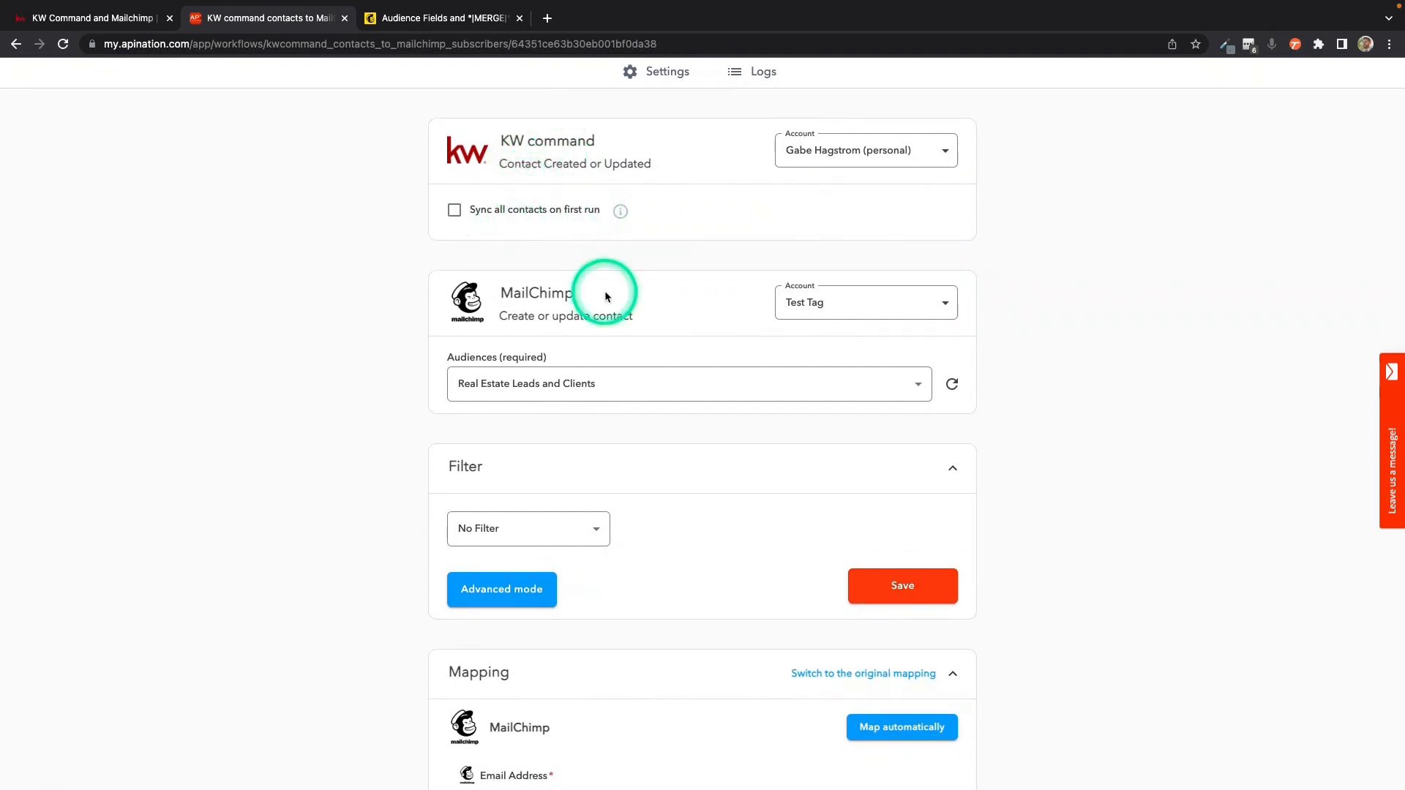
scroll(605, 294, down, 1)
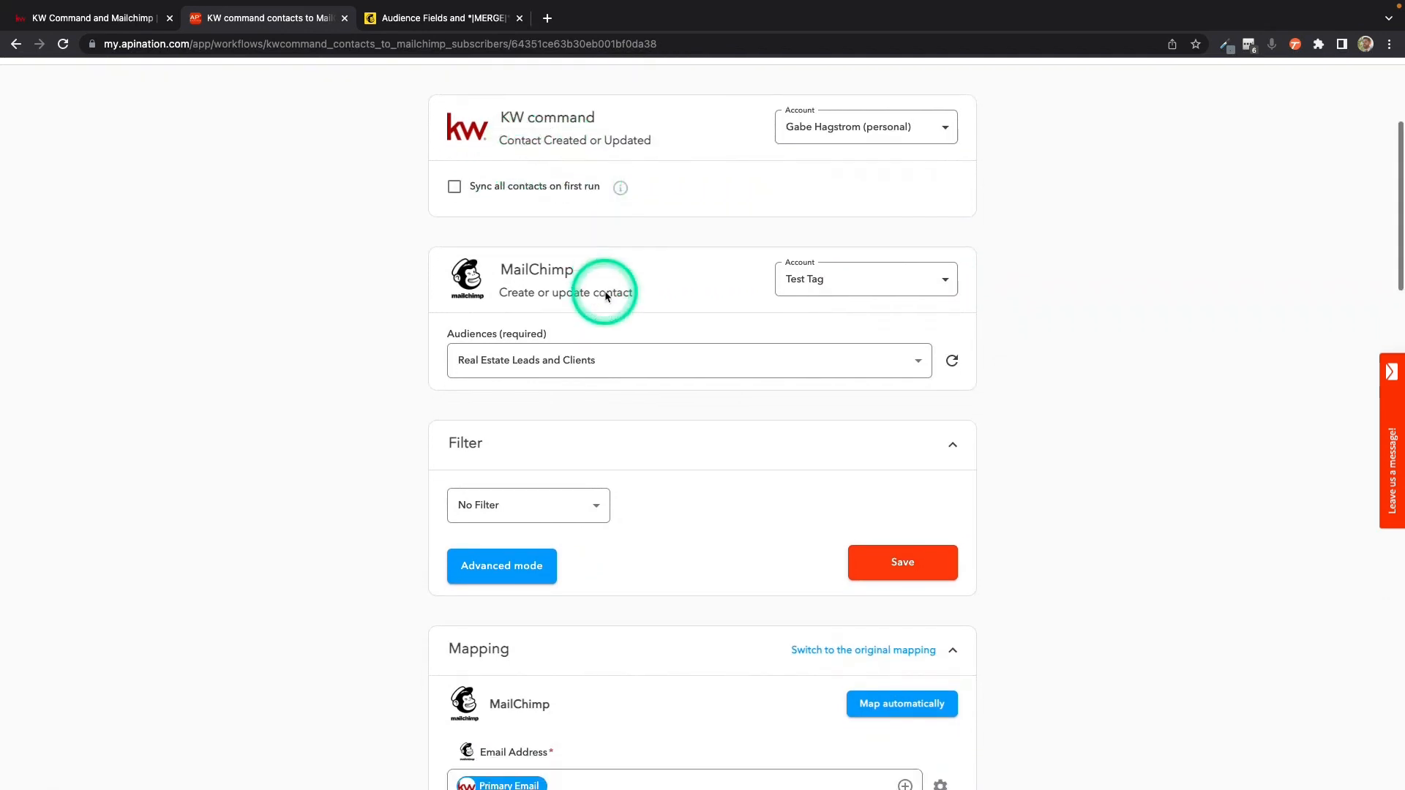
click(556, 358)
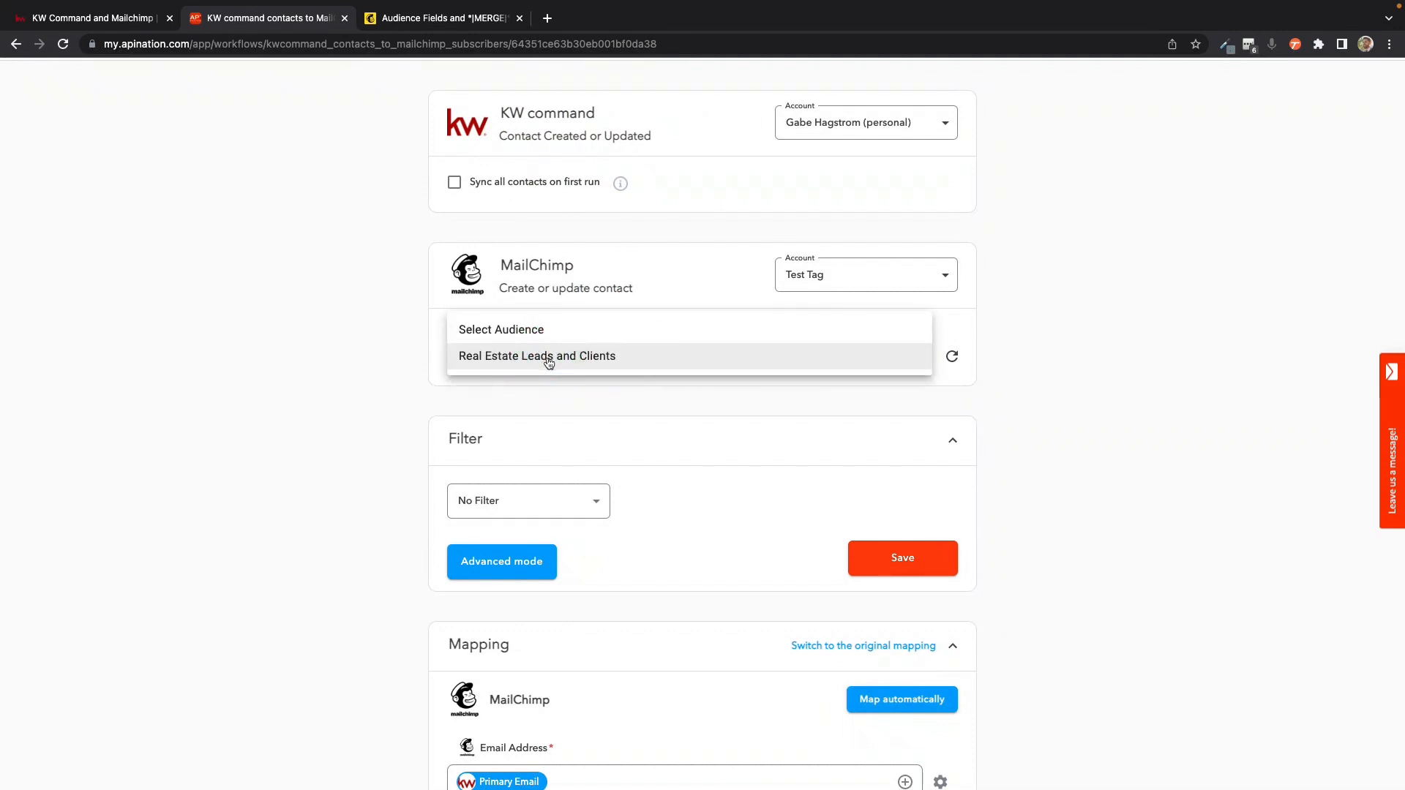
click(424, 377)
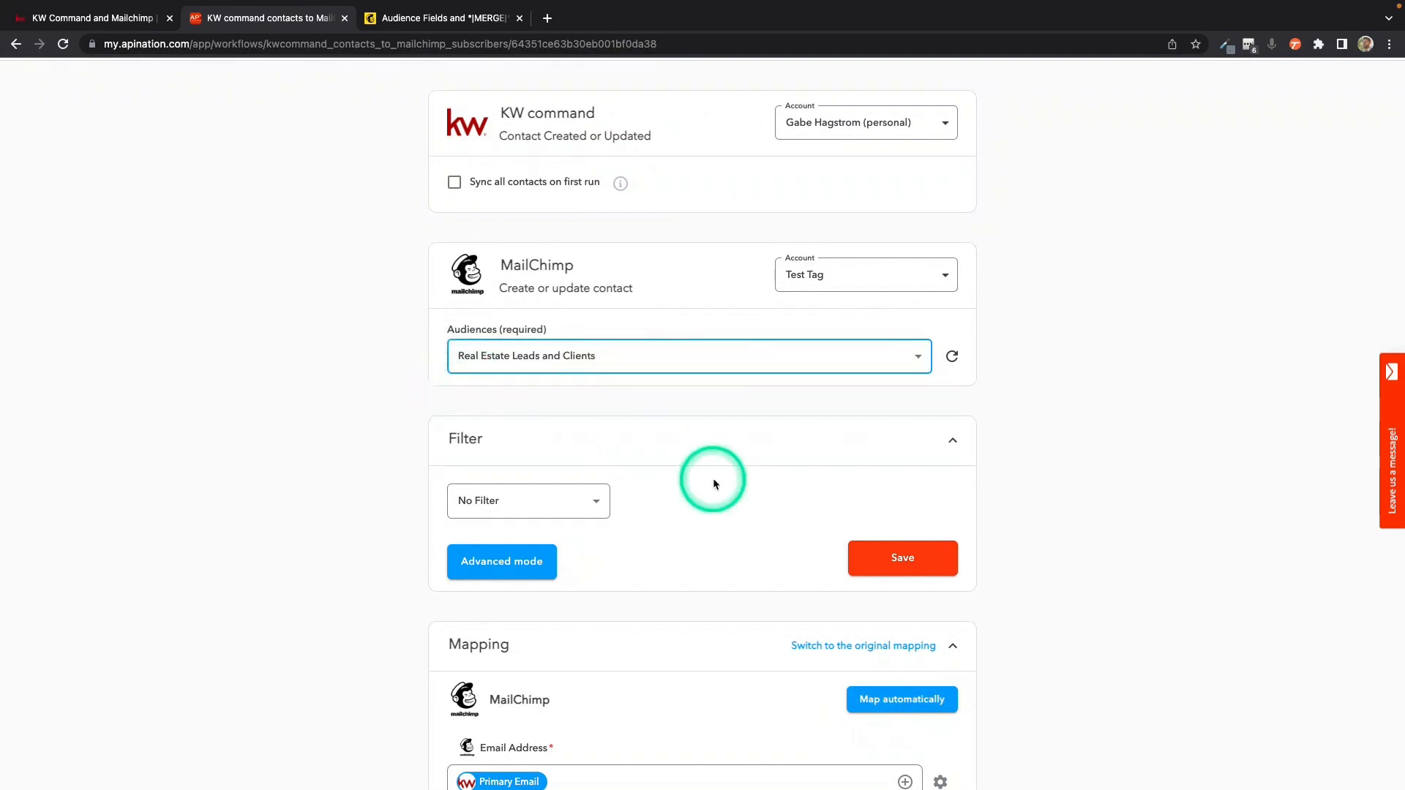
Step: Map the KW Command Tags value to Mailchimp's Command Tags field in the sync's mapping
scroll(722, 545, up, 4)
scroll(723, 547, down, 6)
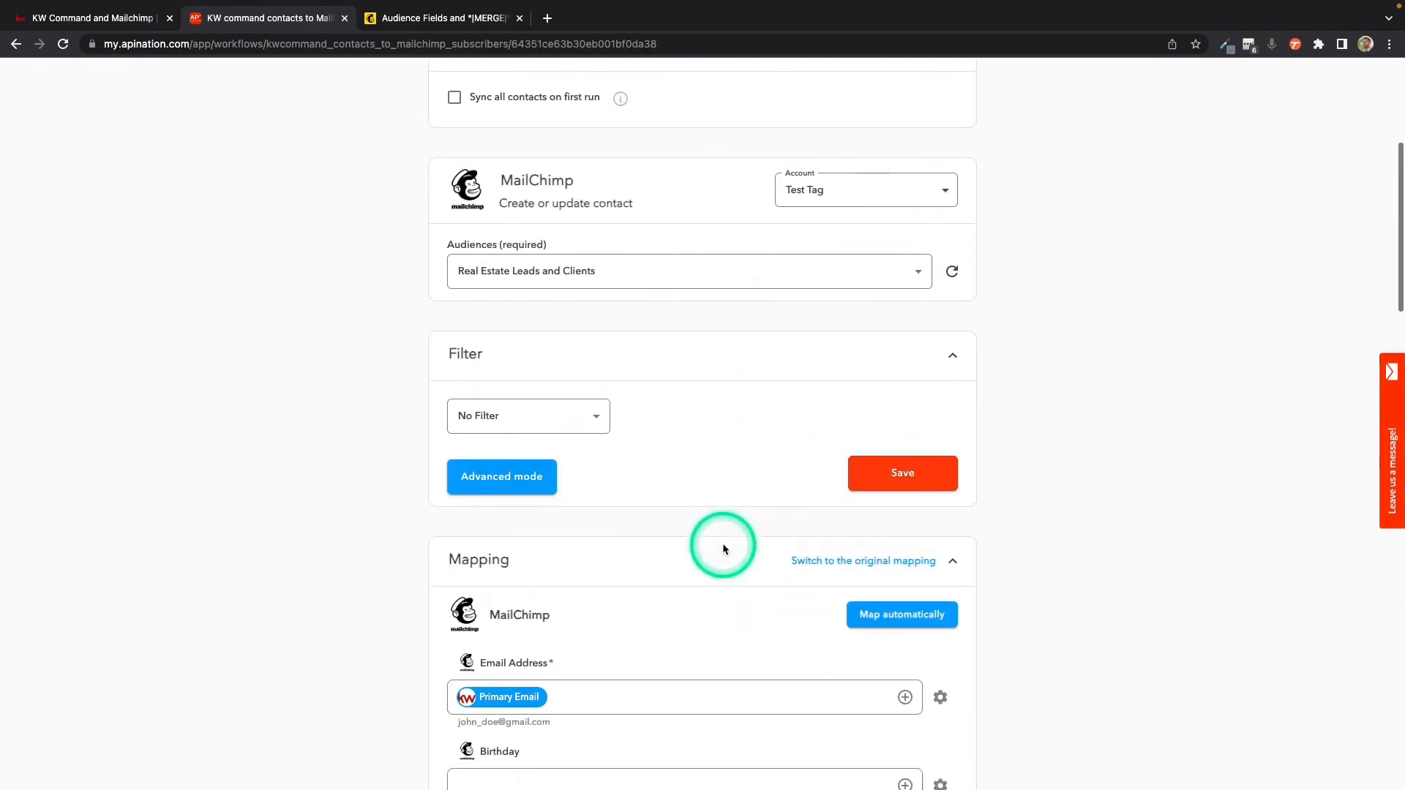
scroll(723, 546, down, 7)
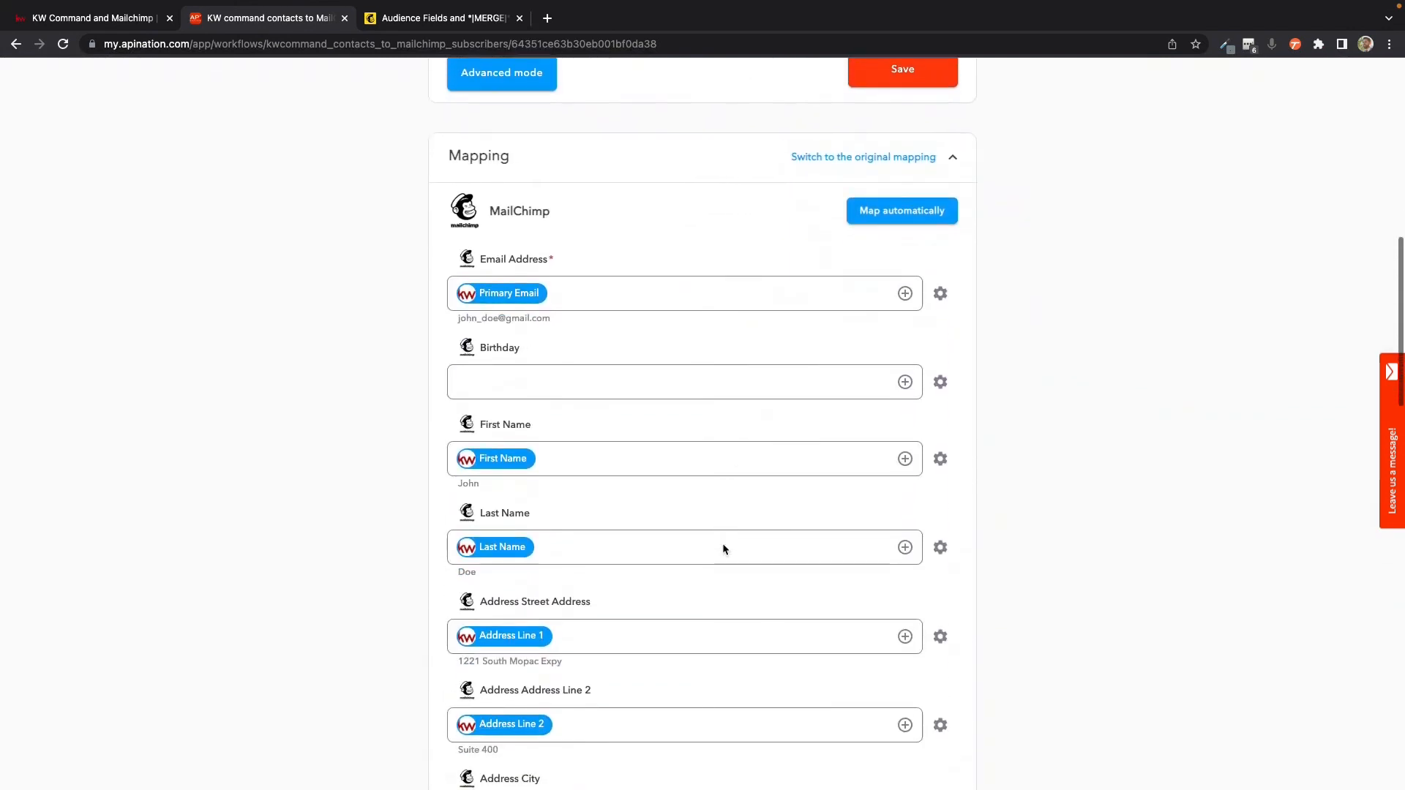
scroll(723, 545, down, 9)
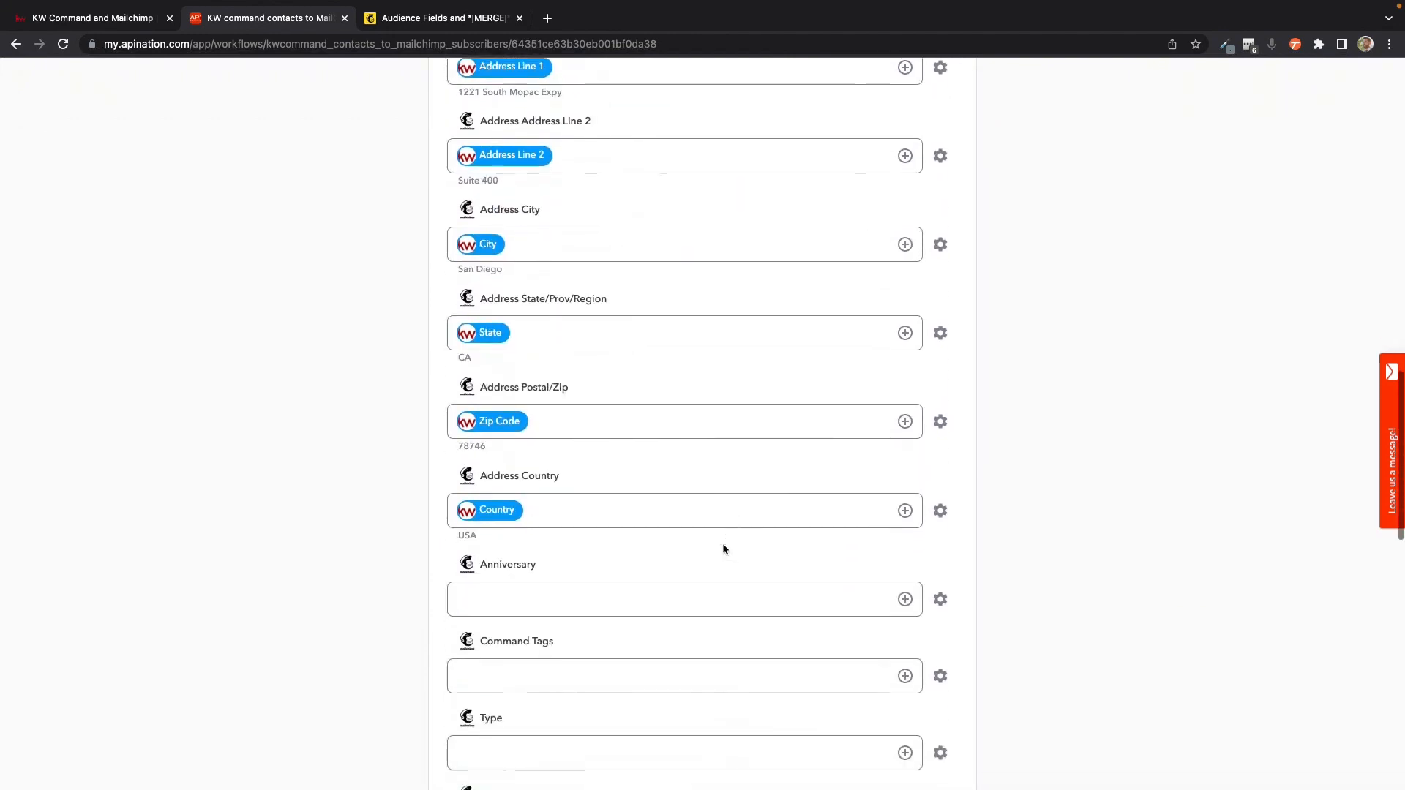
click(493, 407)
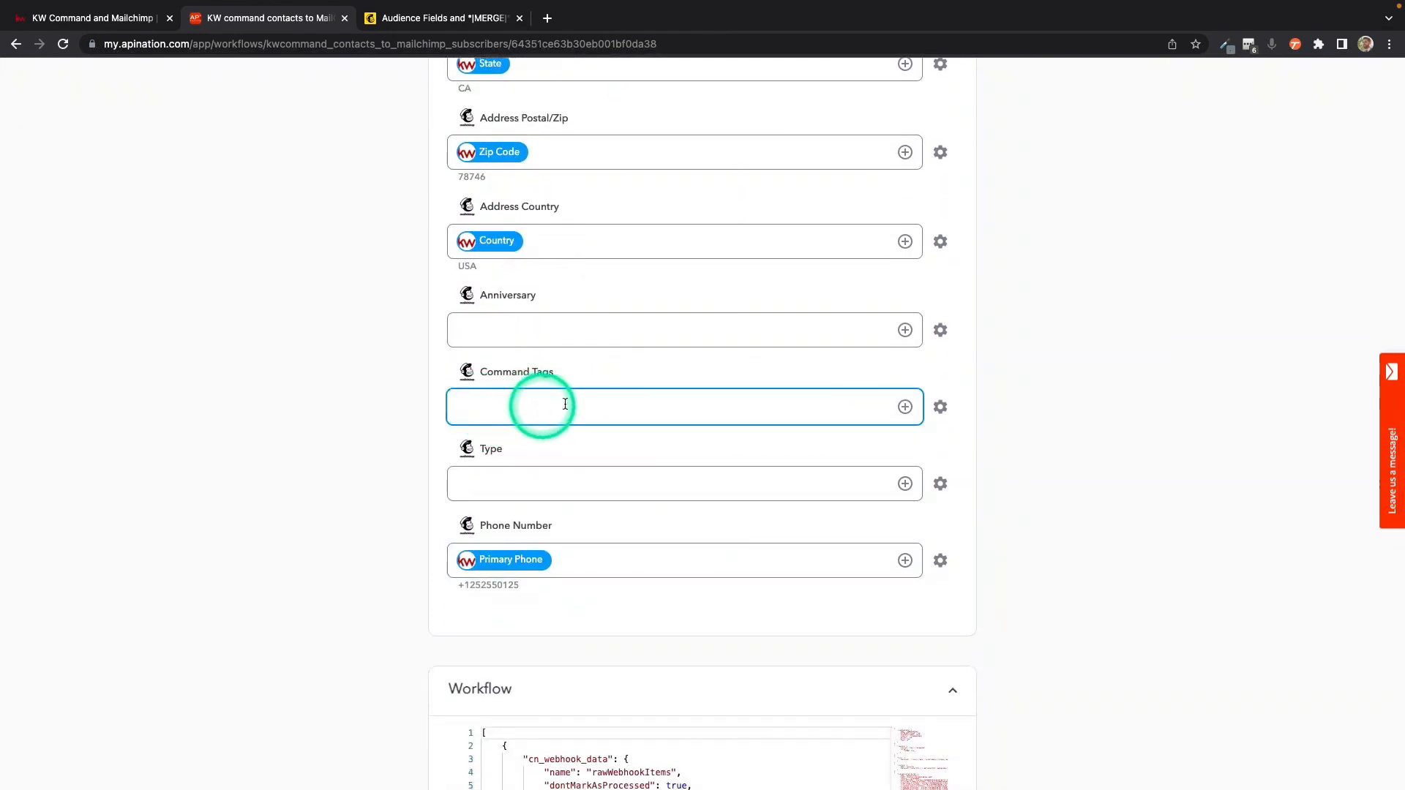
click(905, 407)
click(725, 443)
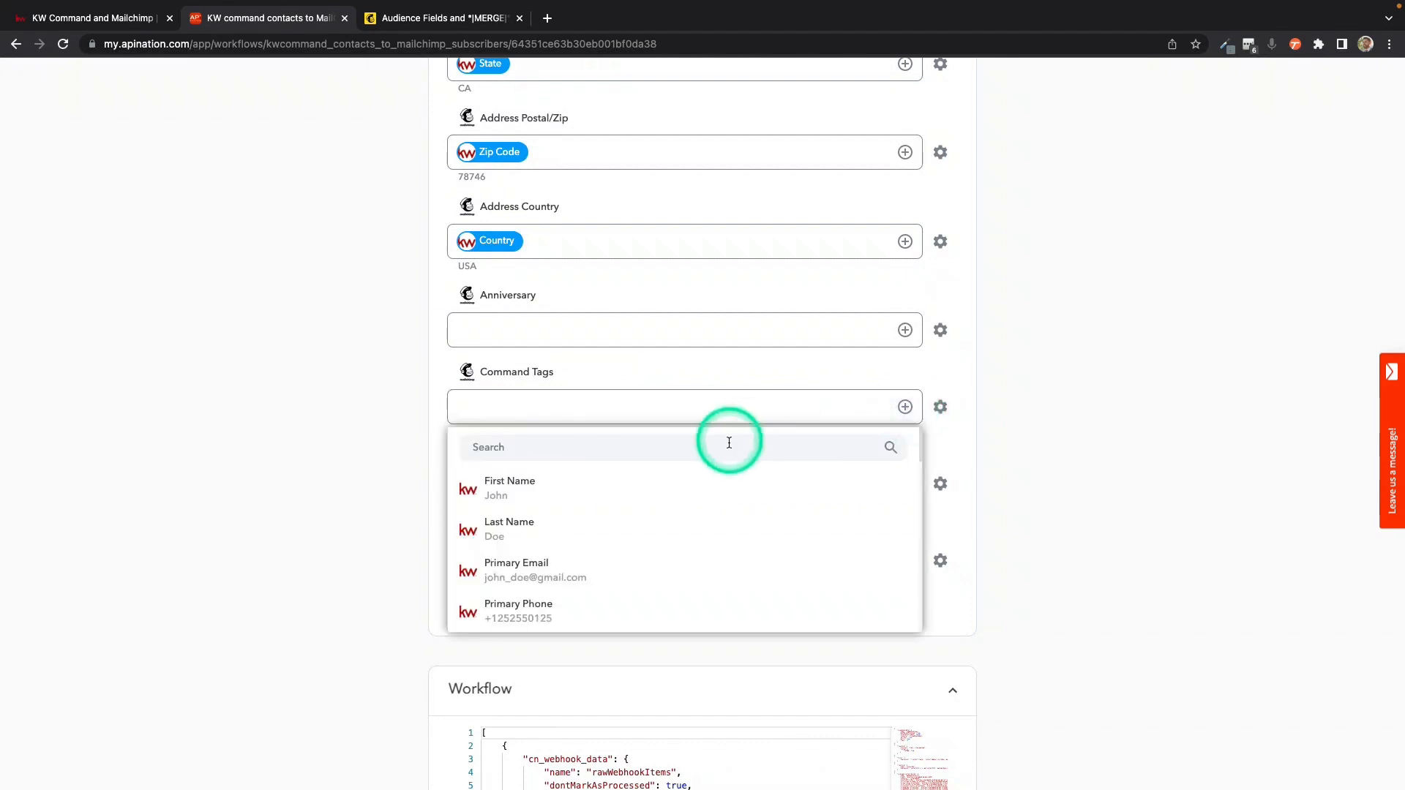
text(tags)
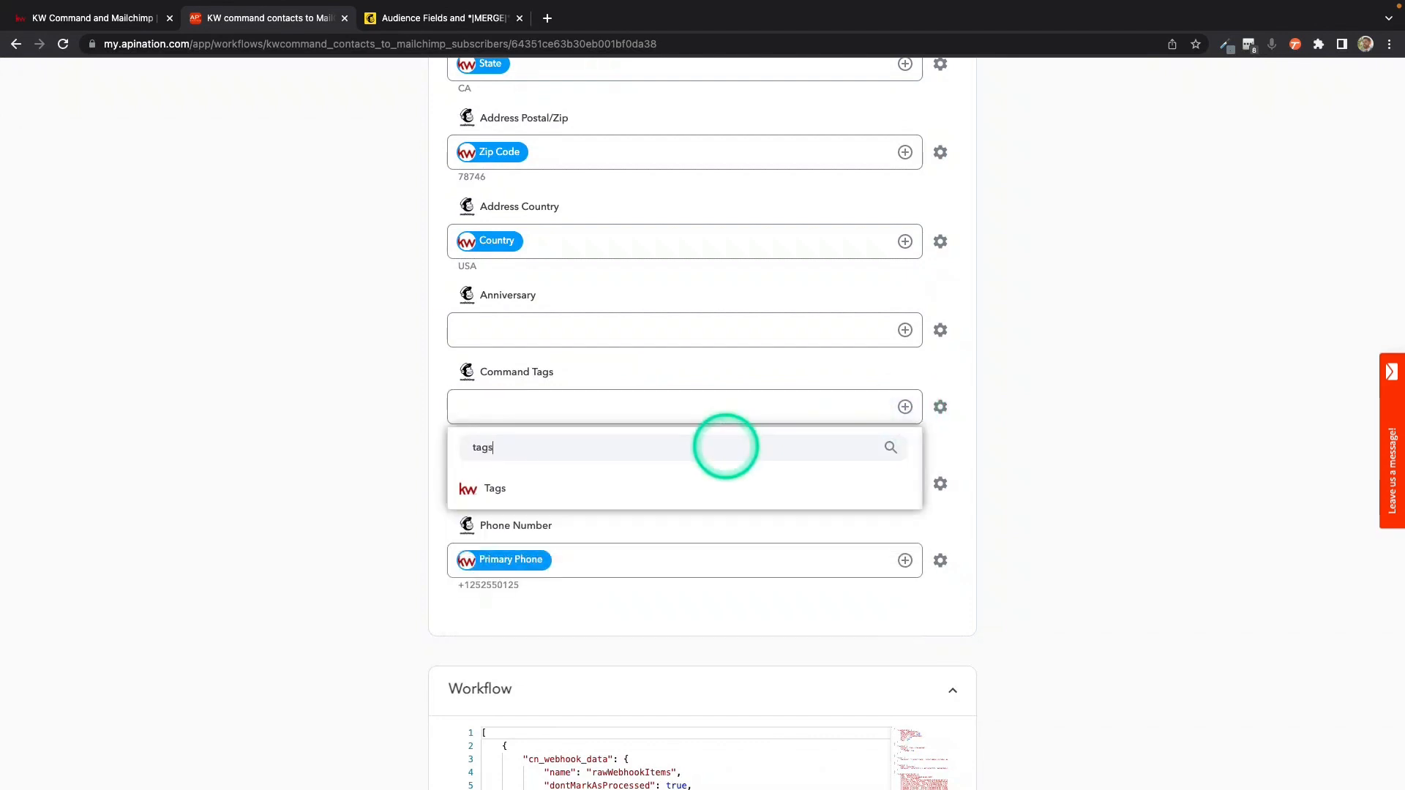
click(617, 488)
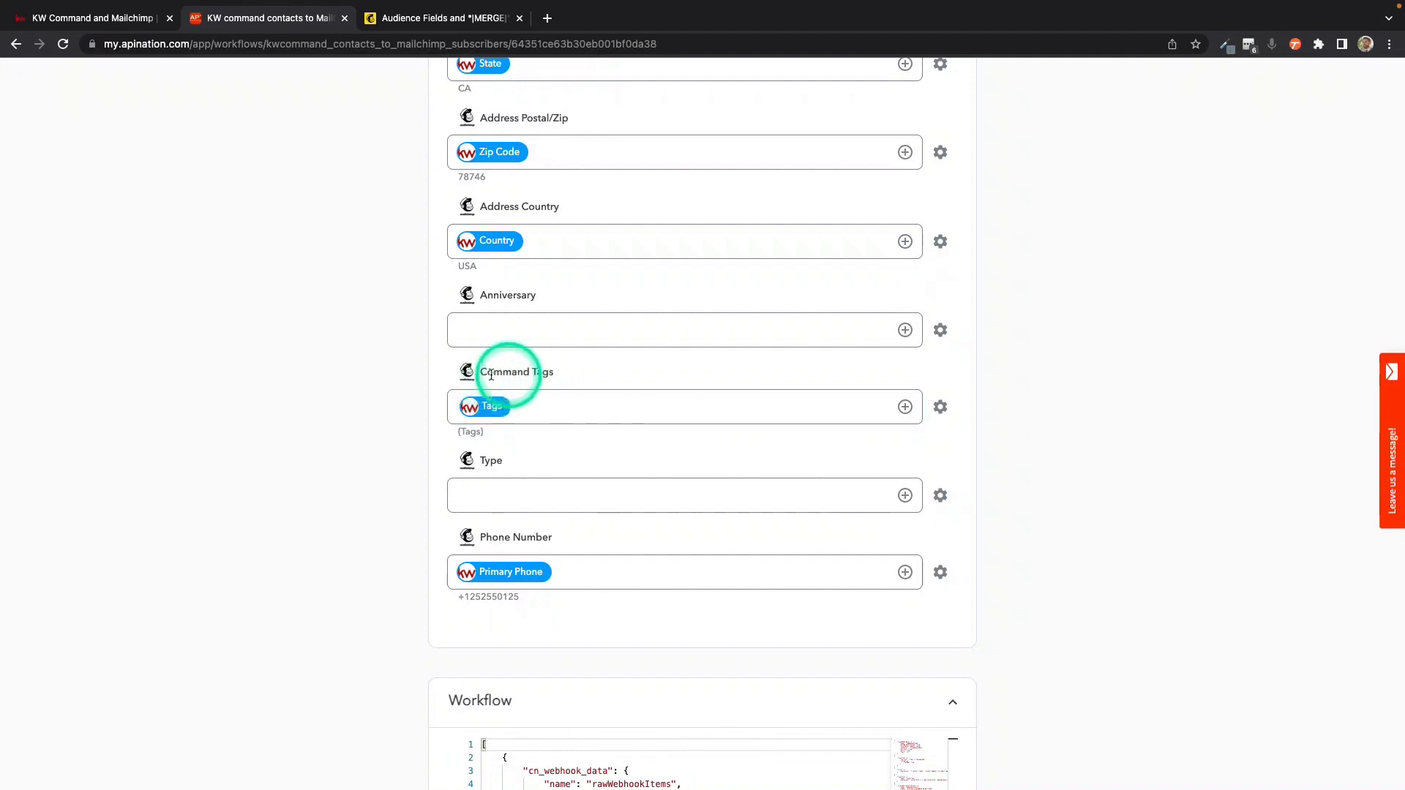
Step: Activate the KW command contacts to MailChimp subscribers sync
scroll(613, 476, up, 20)
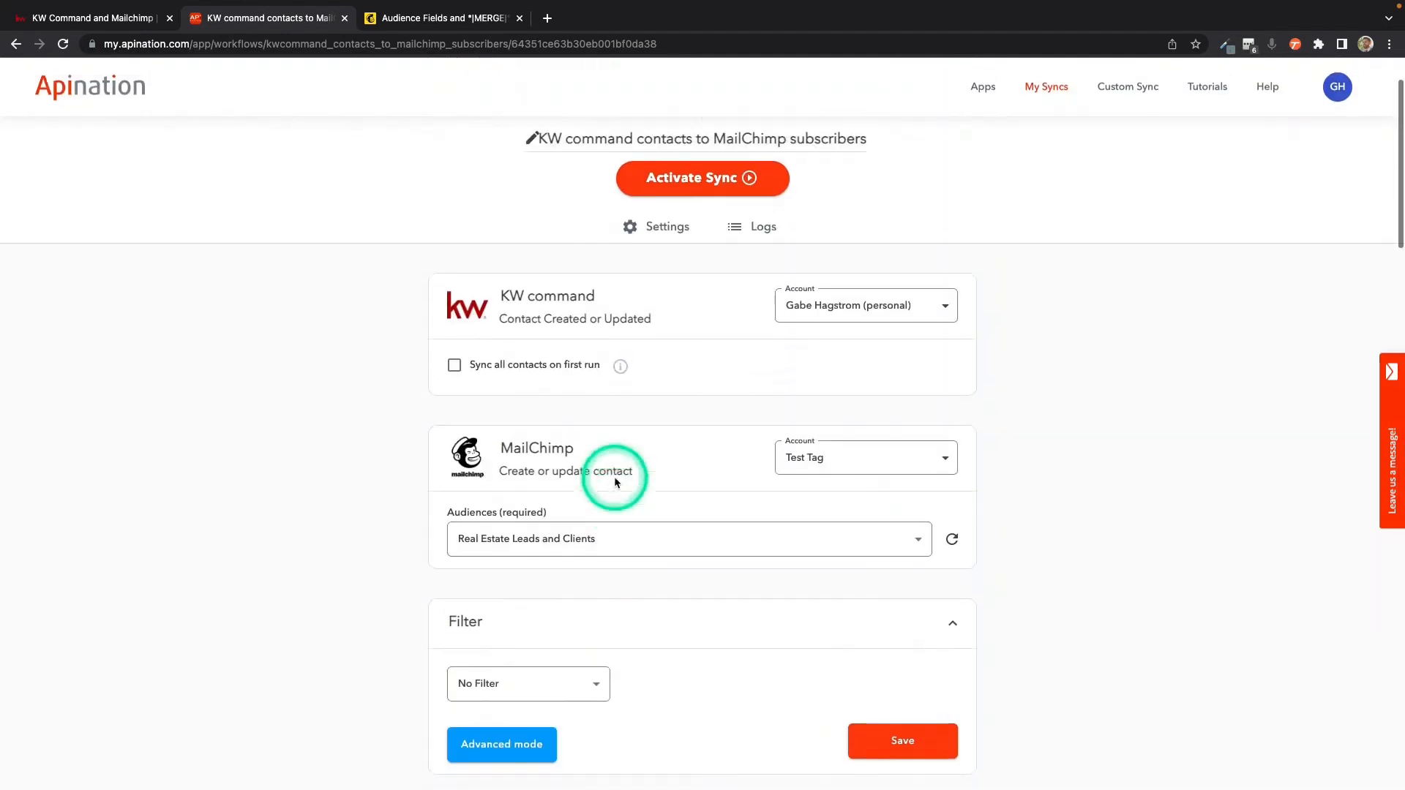
scroll(613, 477, up, 2)
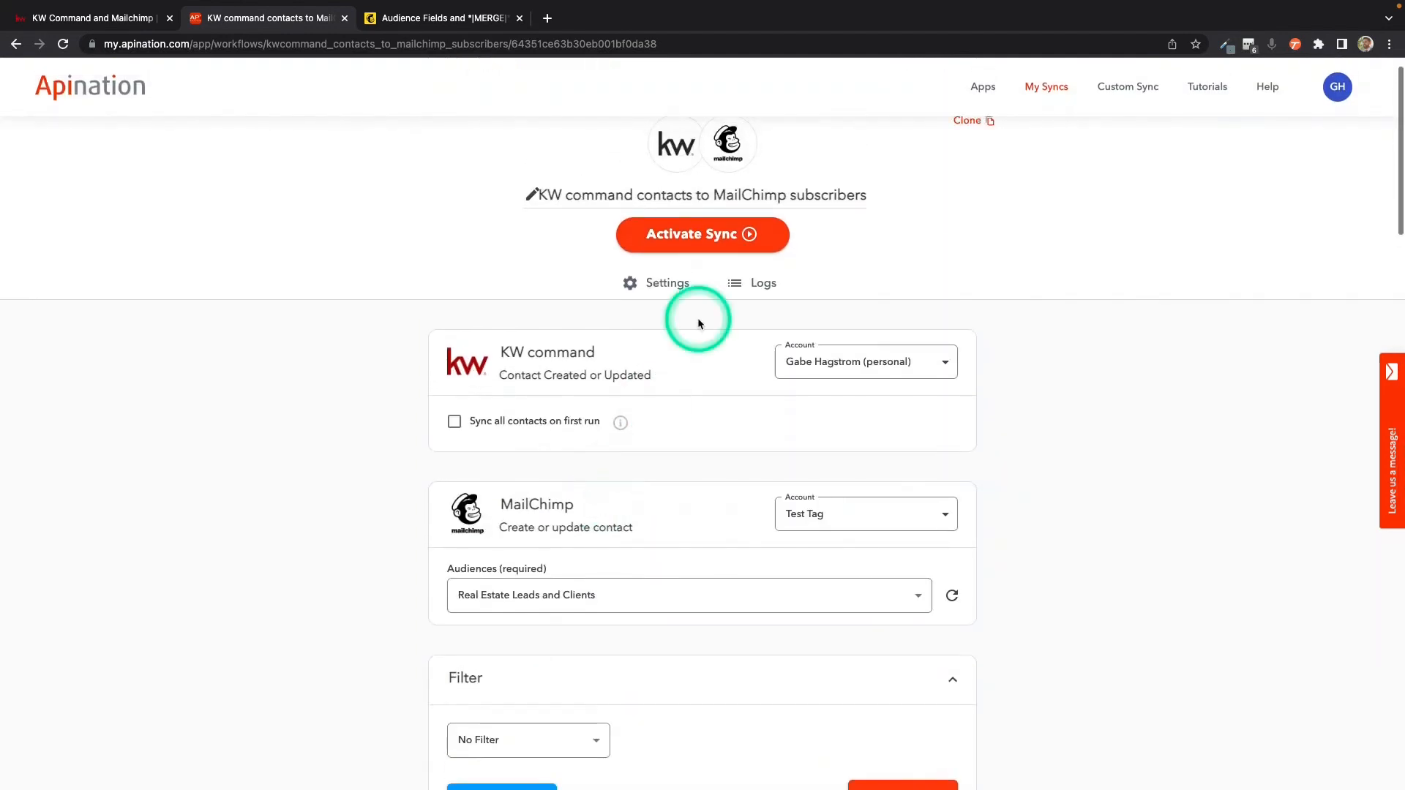
click(722, 236)
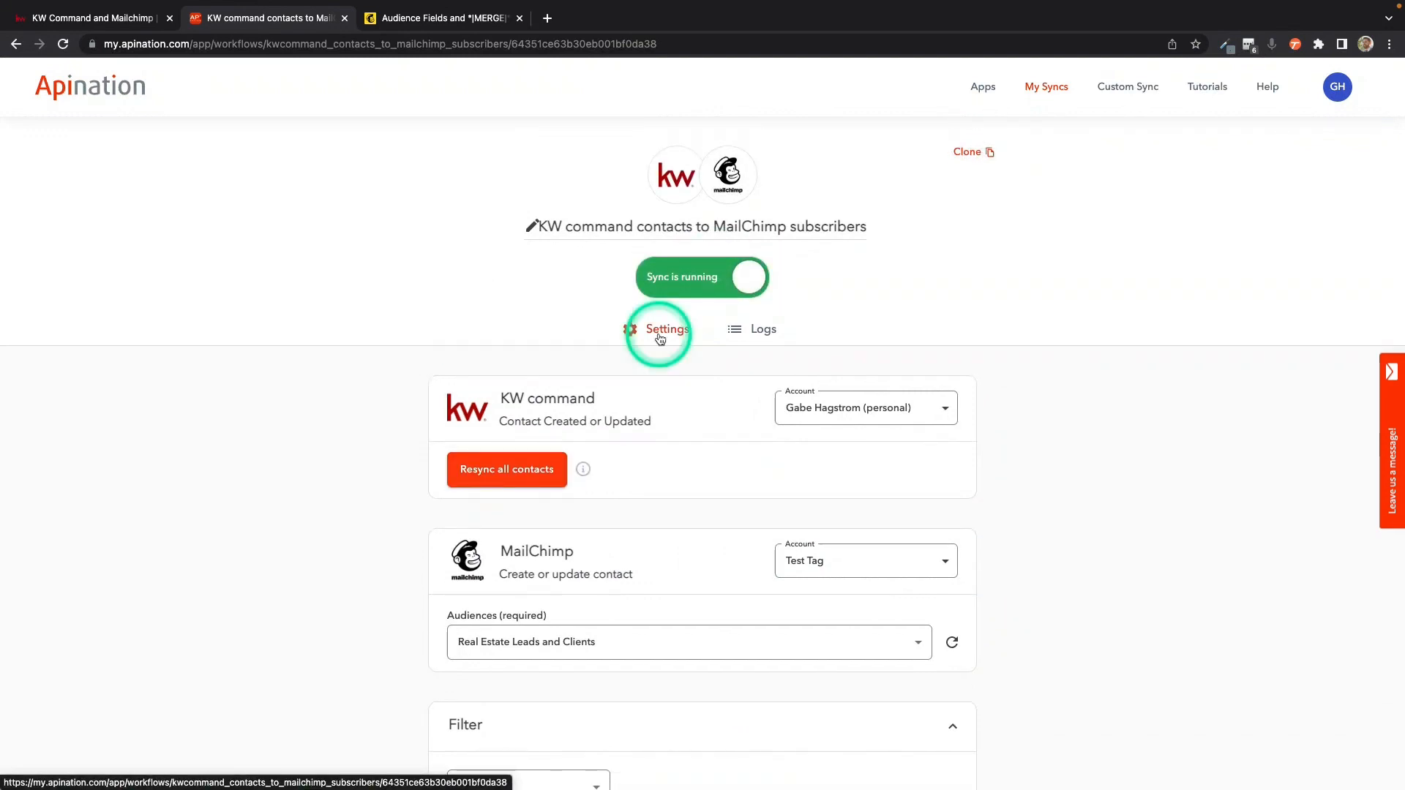
Step: Switch to Mailchimp and start a new audience segment named Hot Tag
click(447, 19)
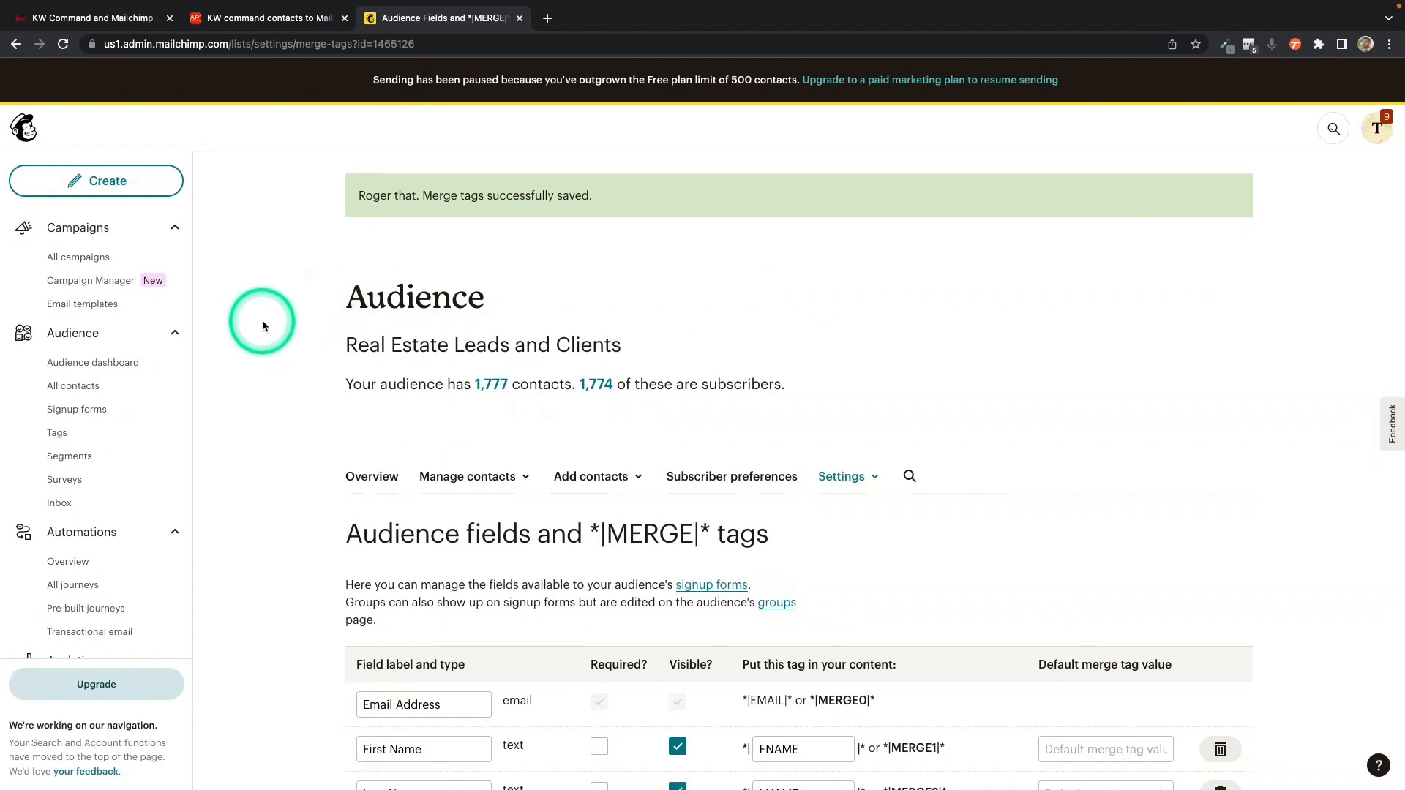
click(94, 457)
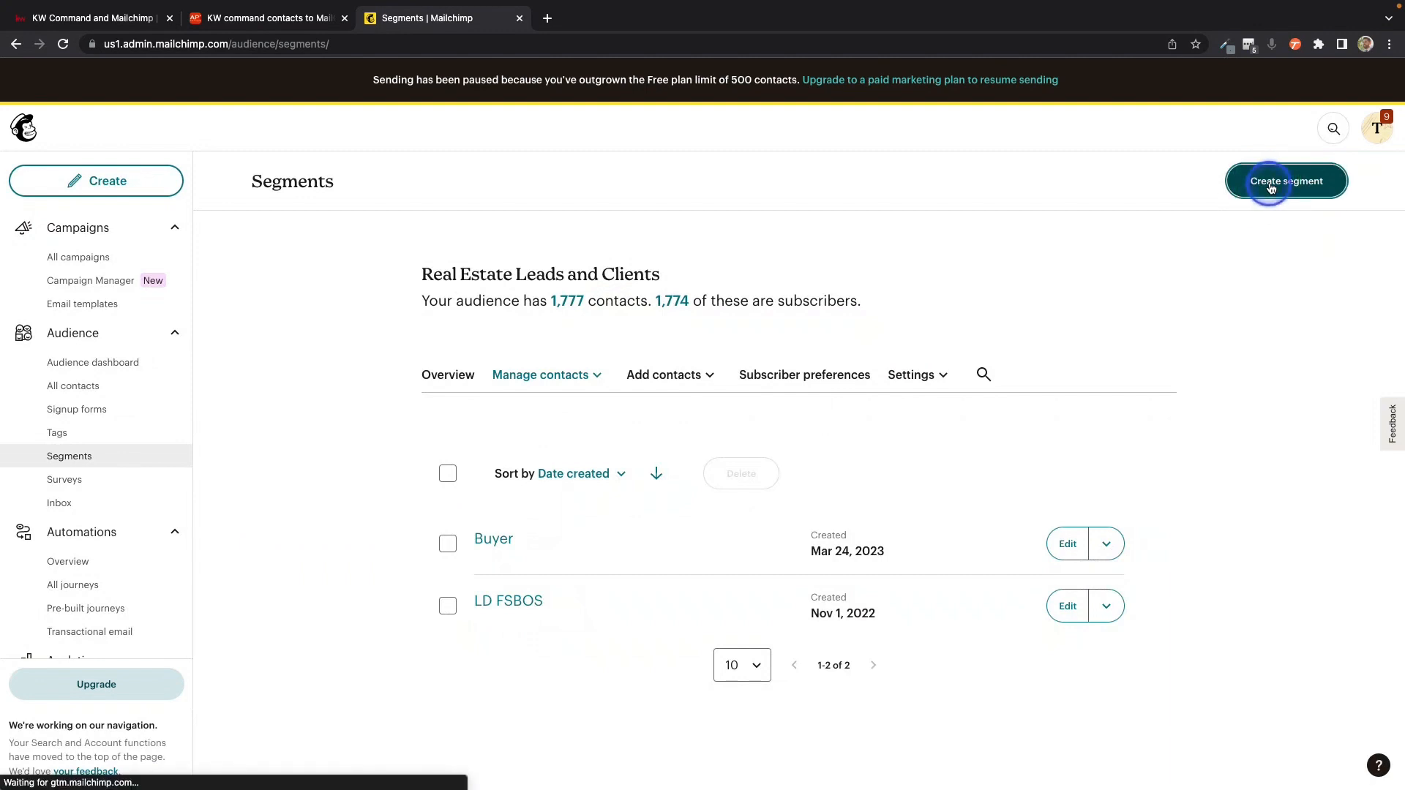
click(1271, 188)
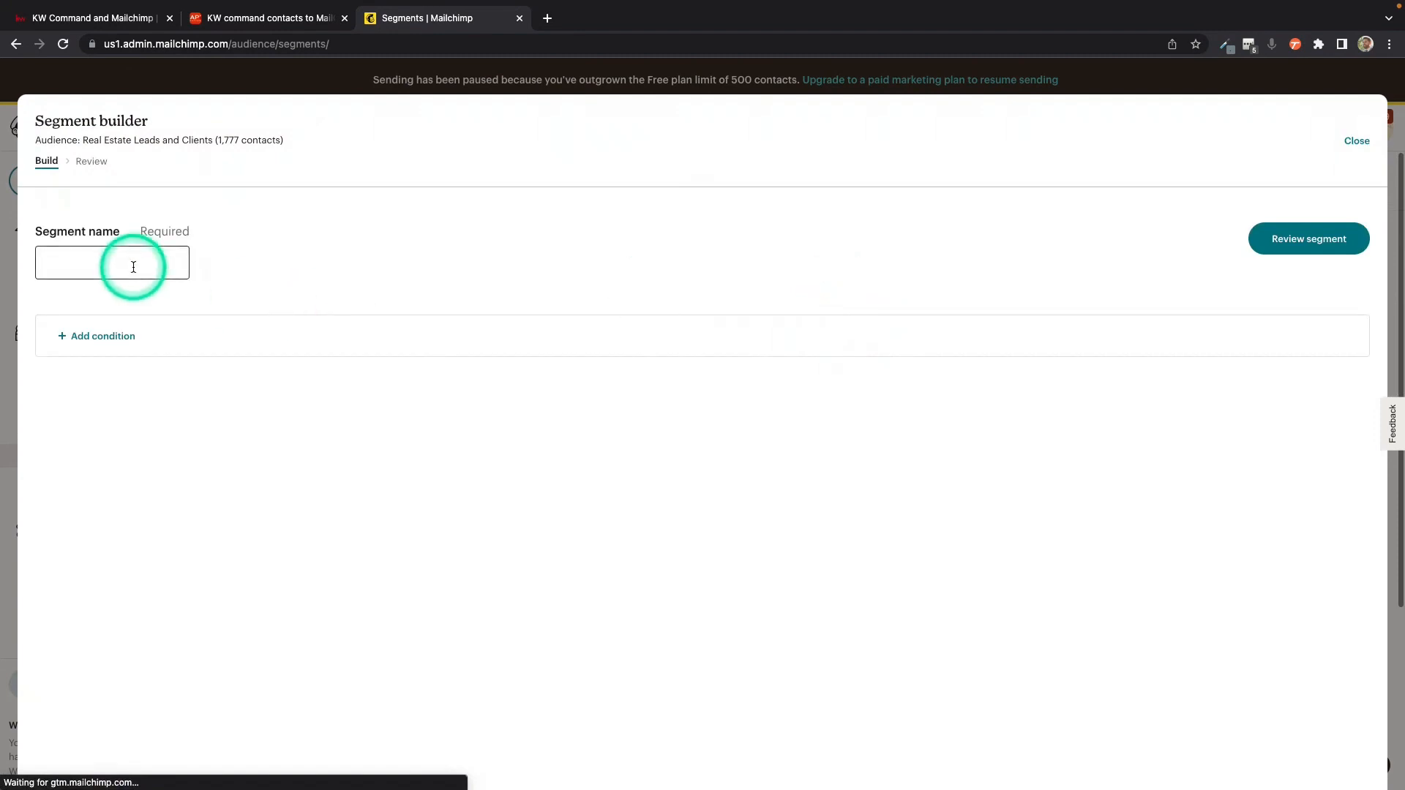
click(134, 267)
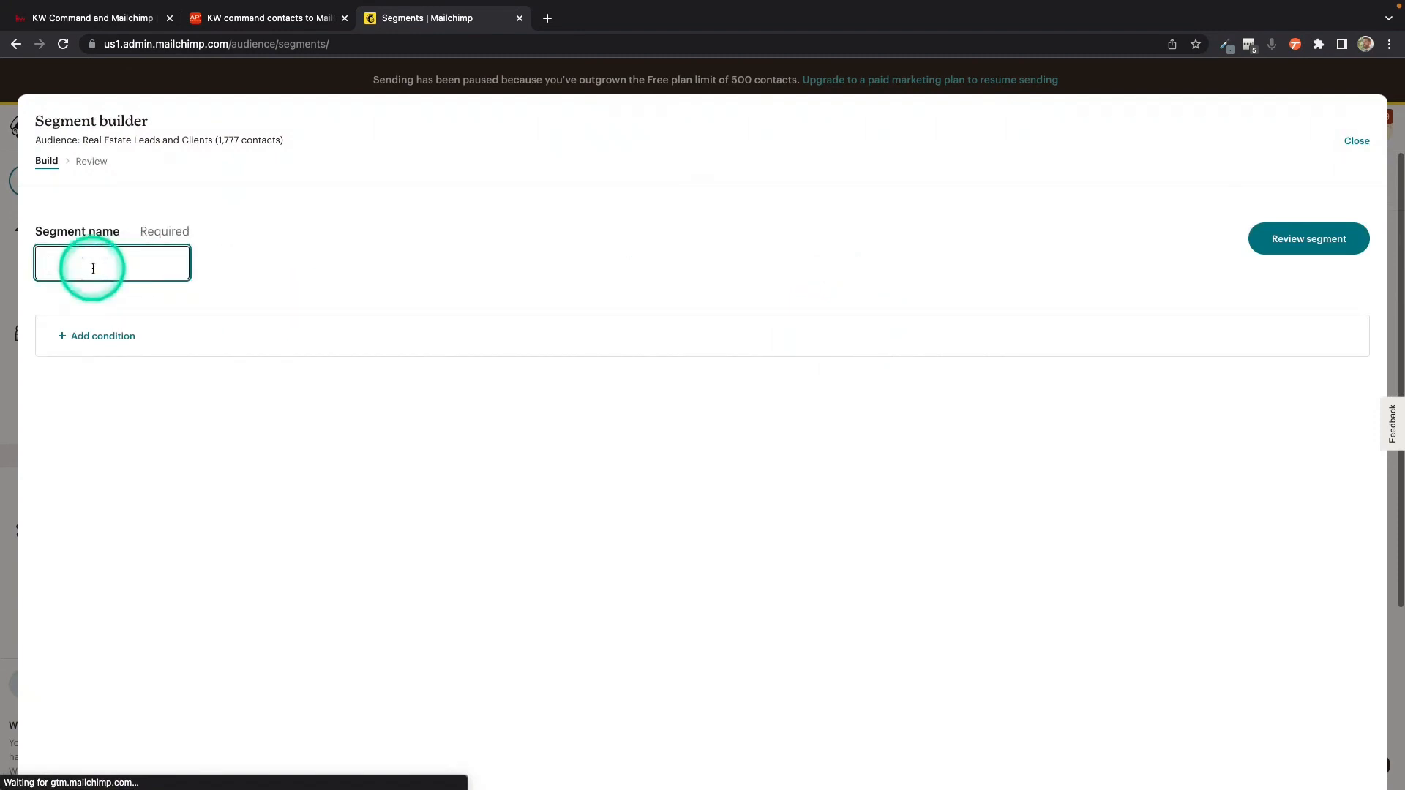
text(Hot)
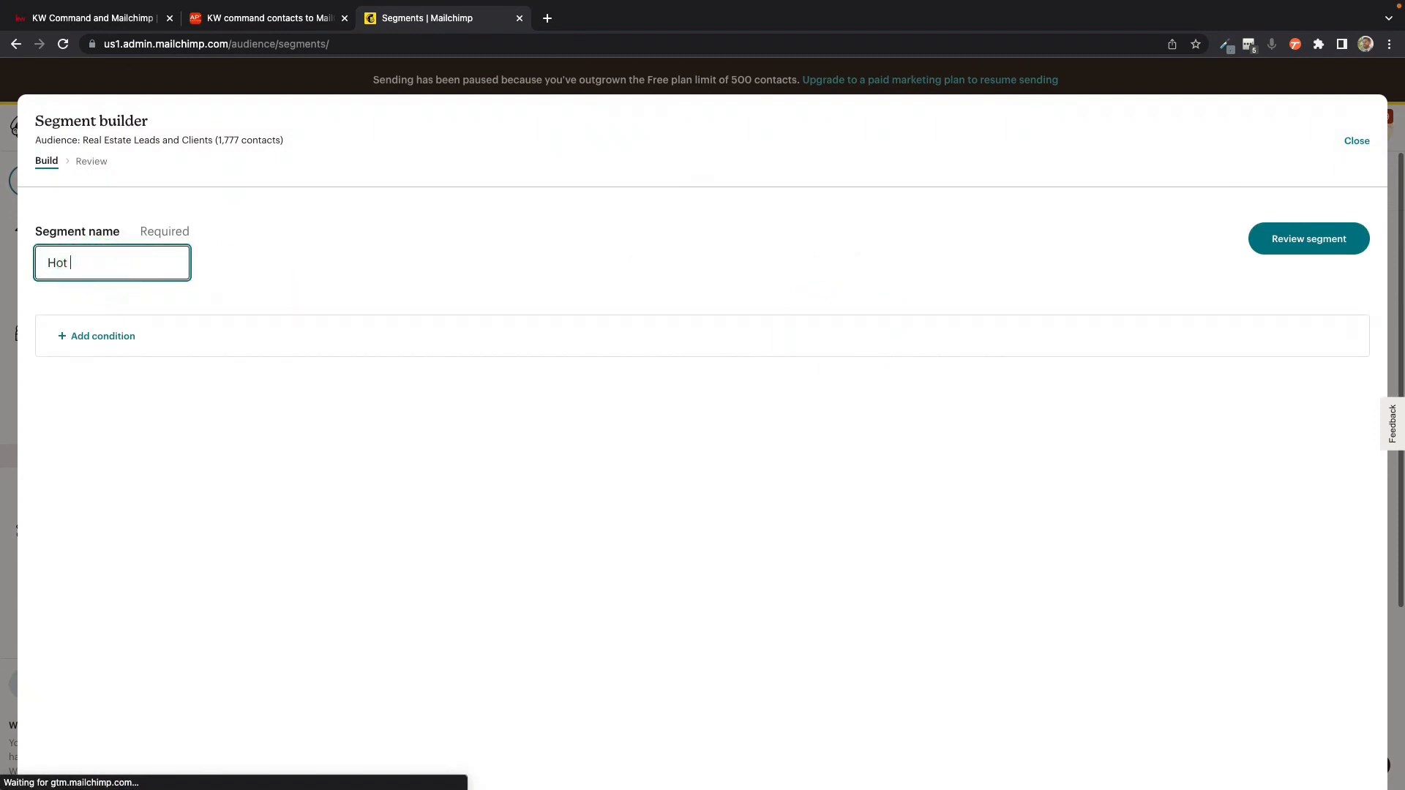
text( Tag)
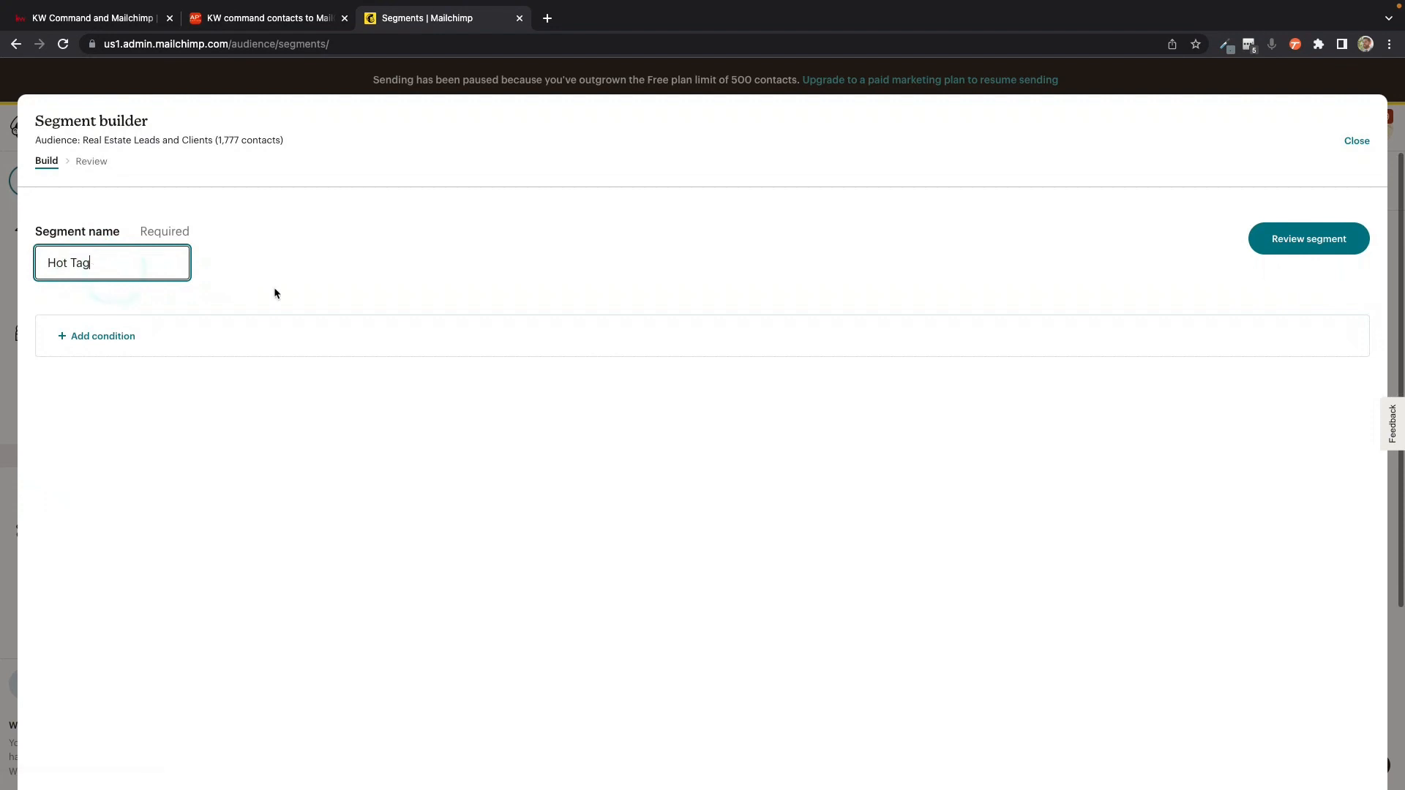
Step: Add the condition Command Tags contains Hot to the segment, then review and save it
click(96, 339)
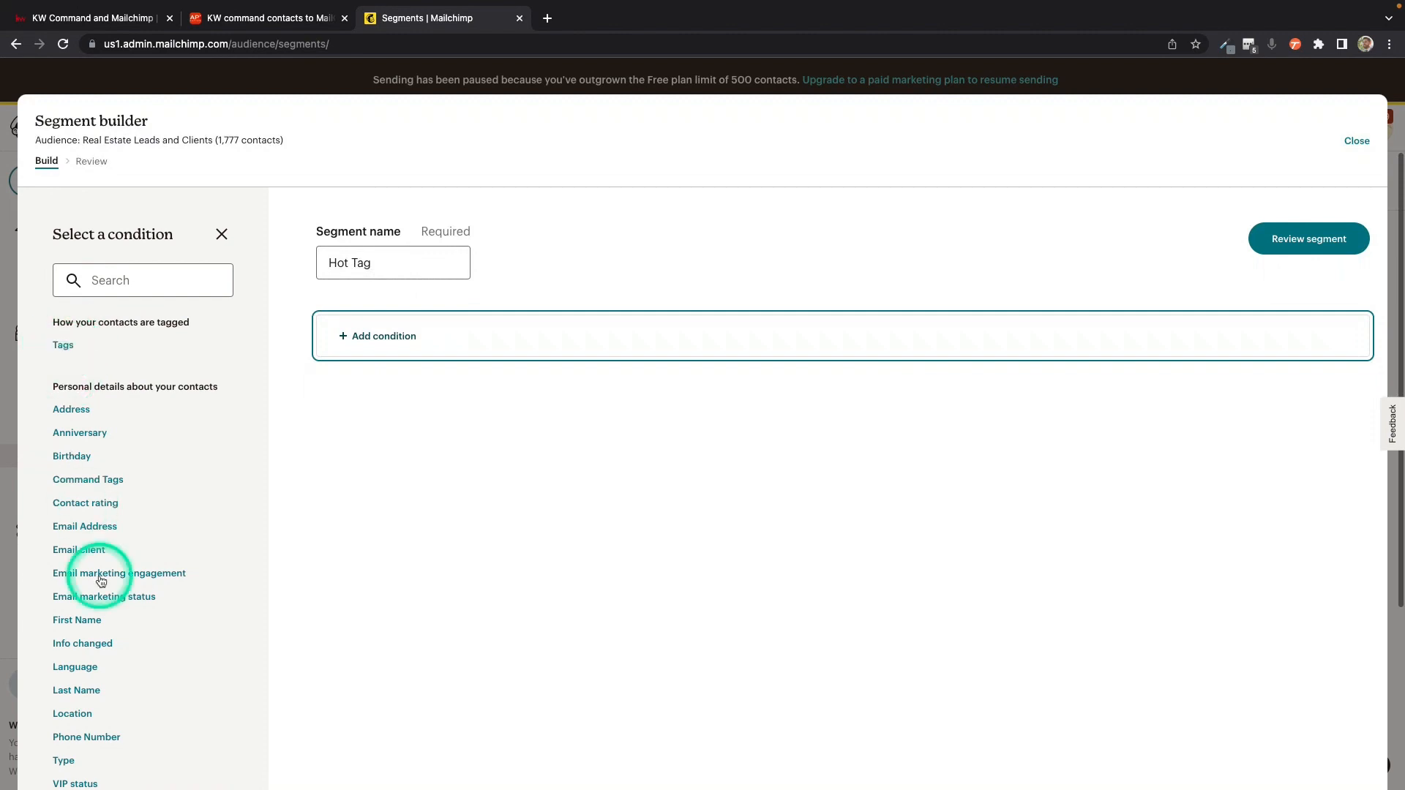
scroll(86, 670, down, 3)
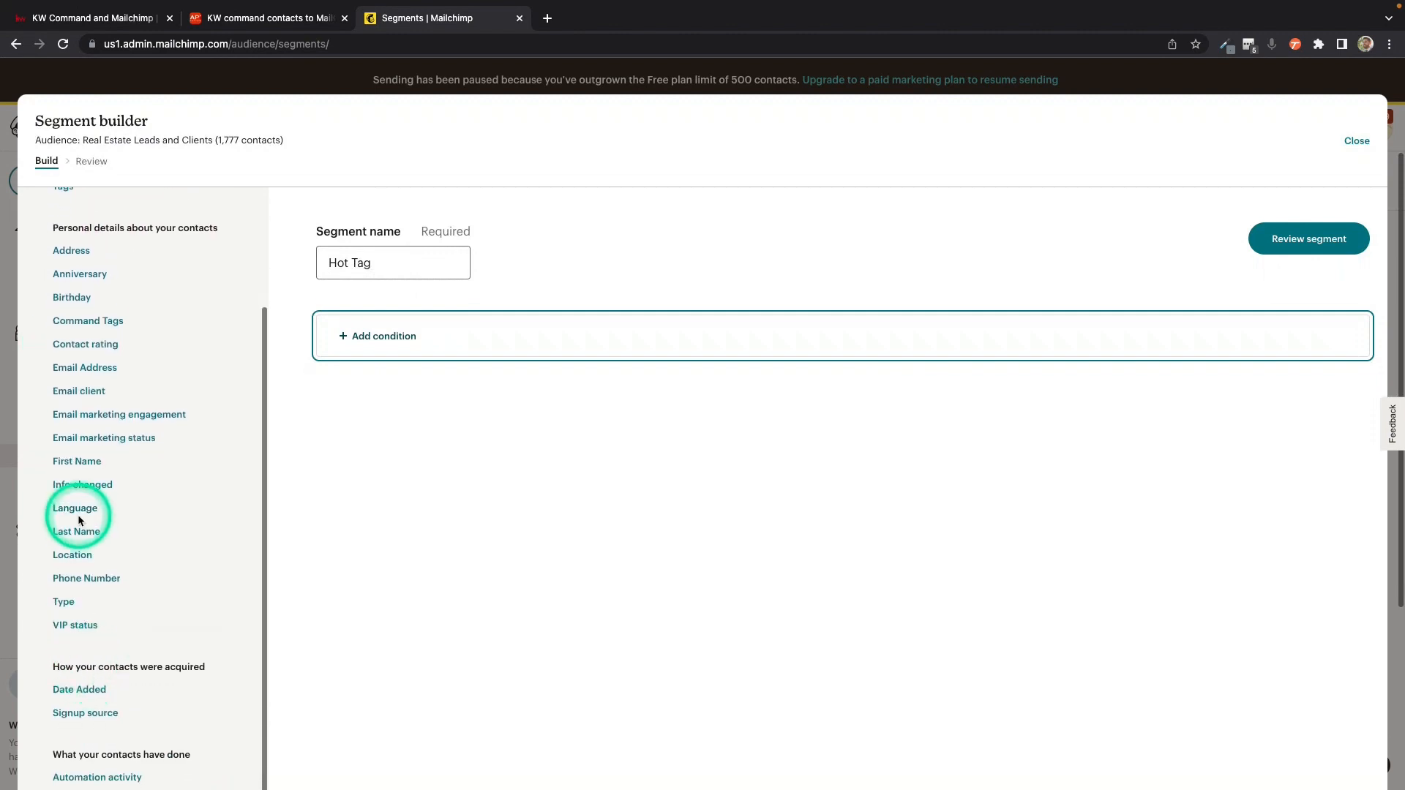
click(91, 323)
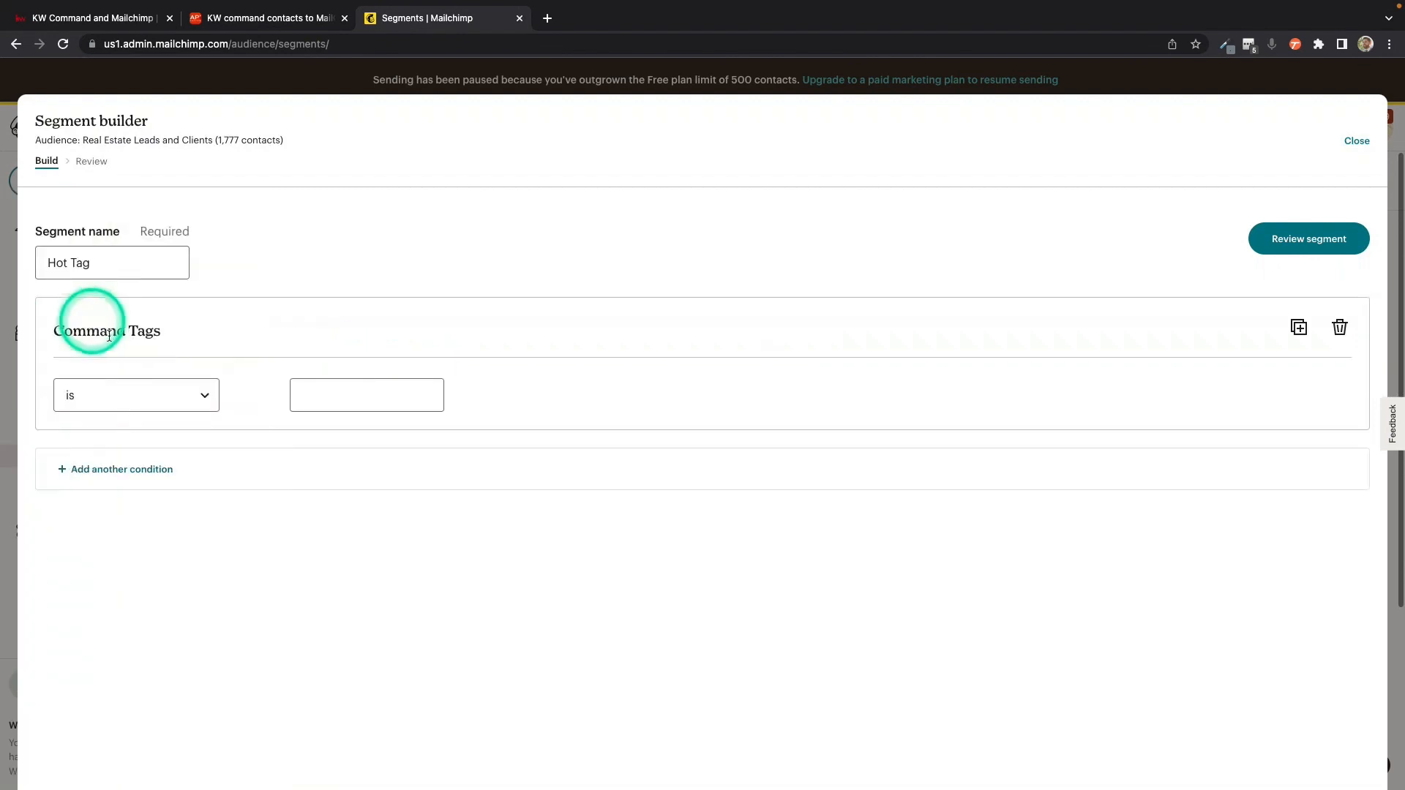
click(198, 394)
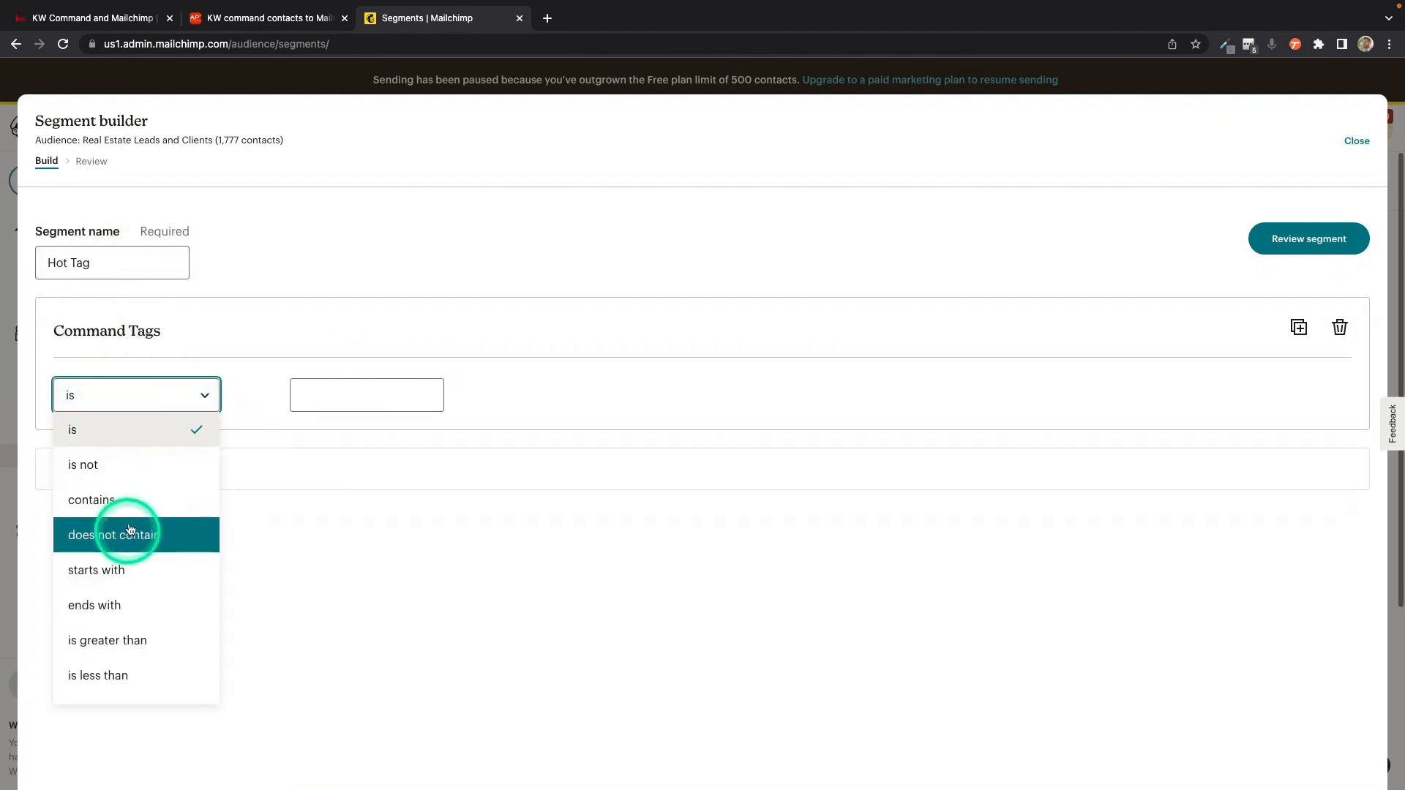
click(132, 504)
click(331, 402)
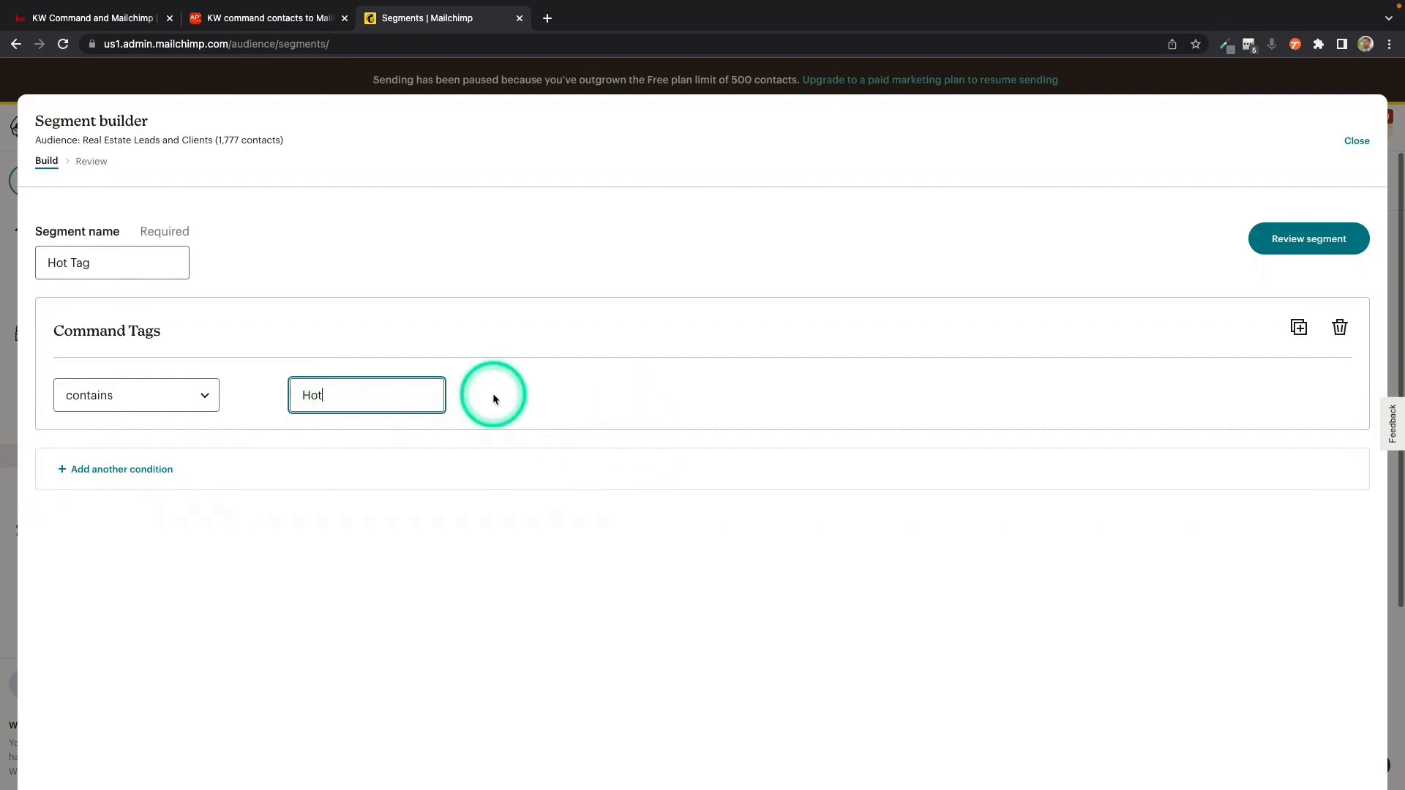
click(577, 434)
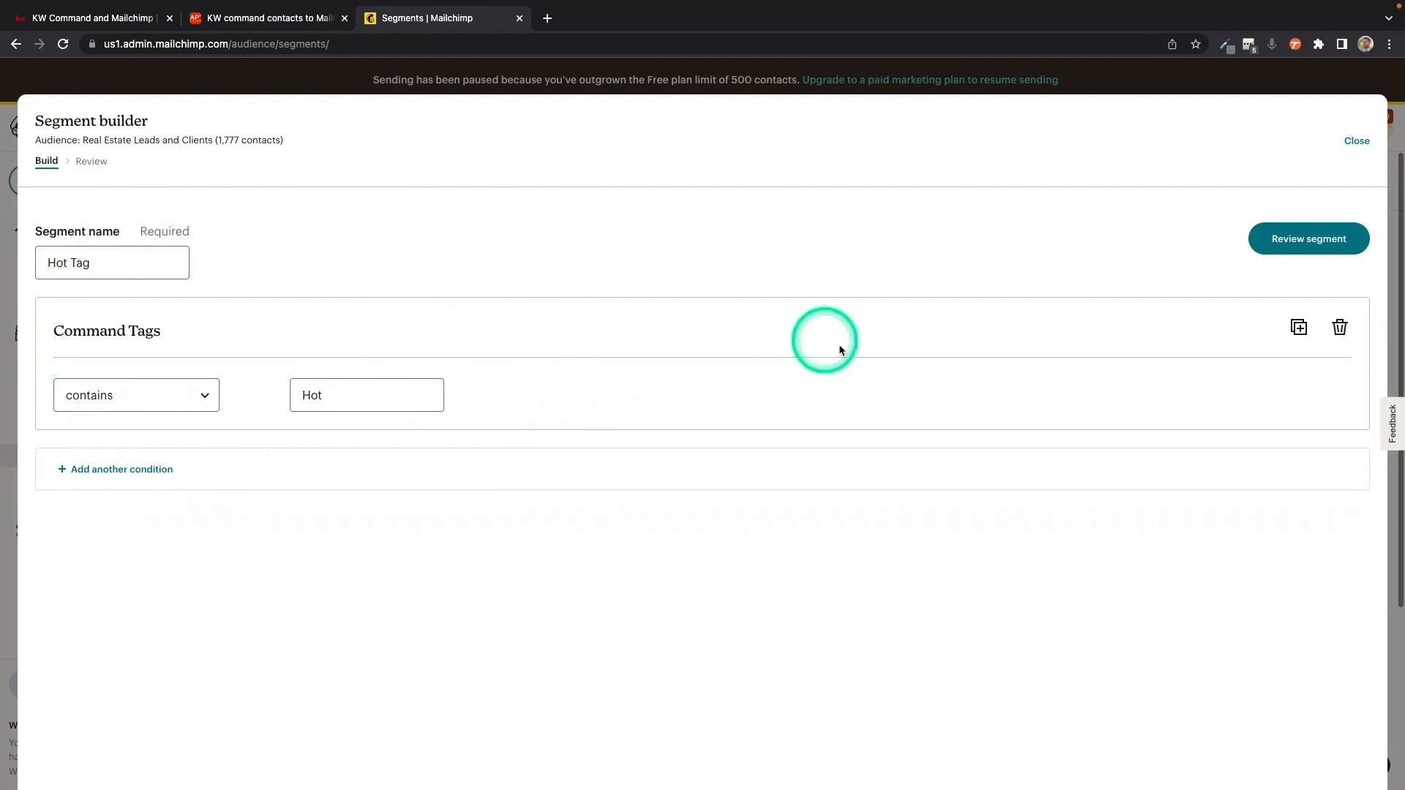
click(1308, 239)
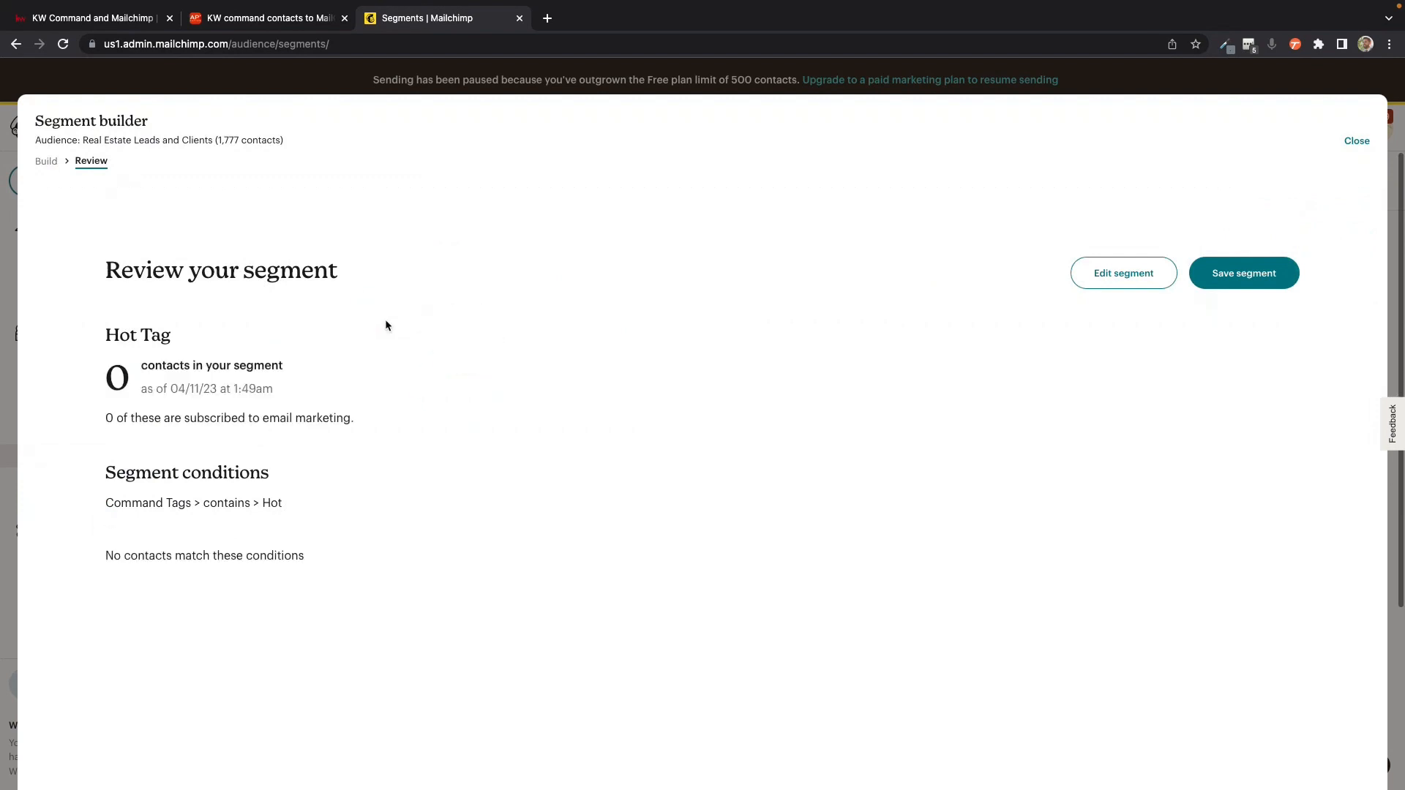
click(1254, 277)
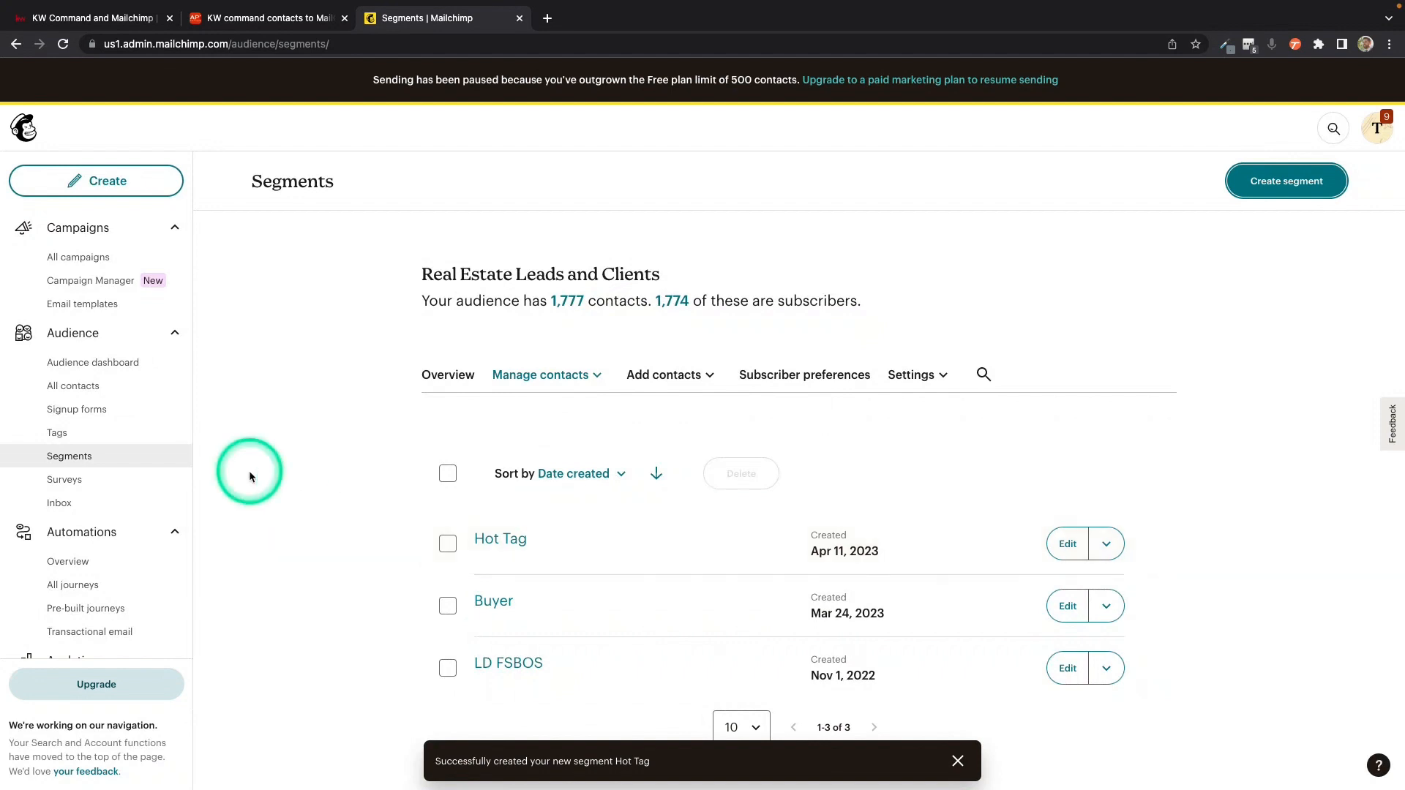
Step: Create a customer journey from scratch named Hot Tag and start building it
scroll(318, 613, down, 2)
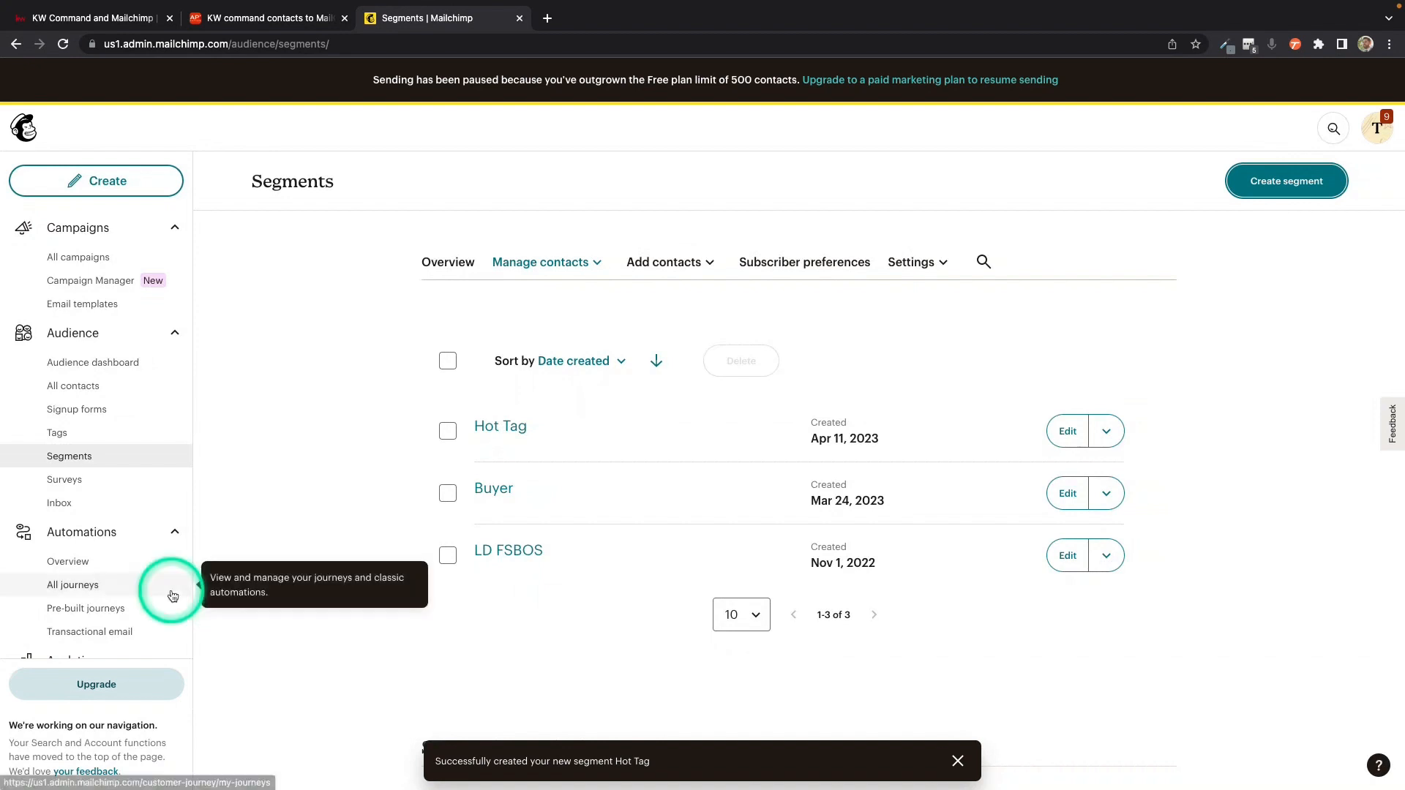
click(87, 560)
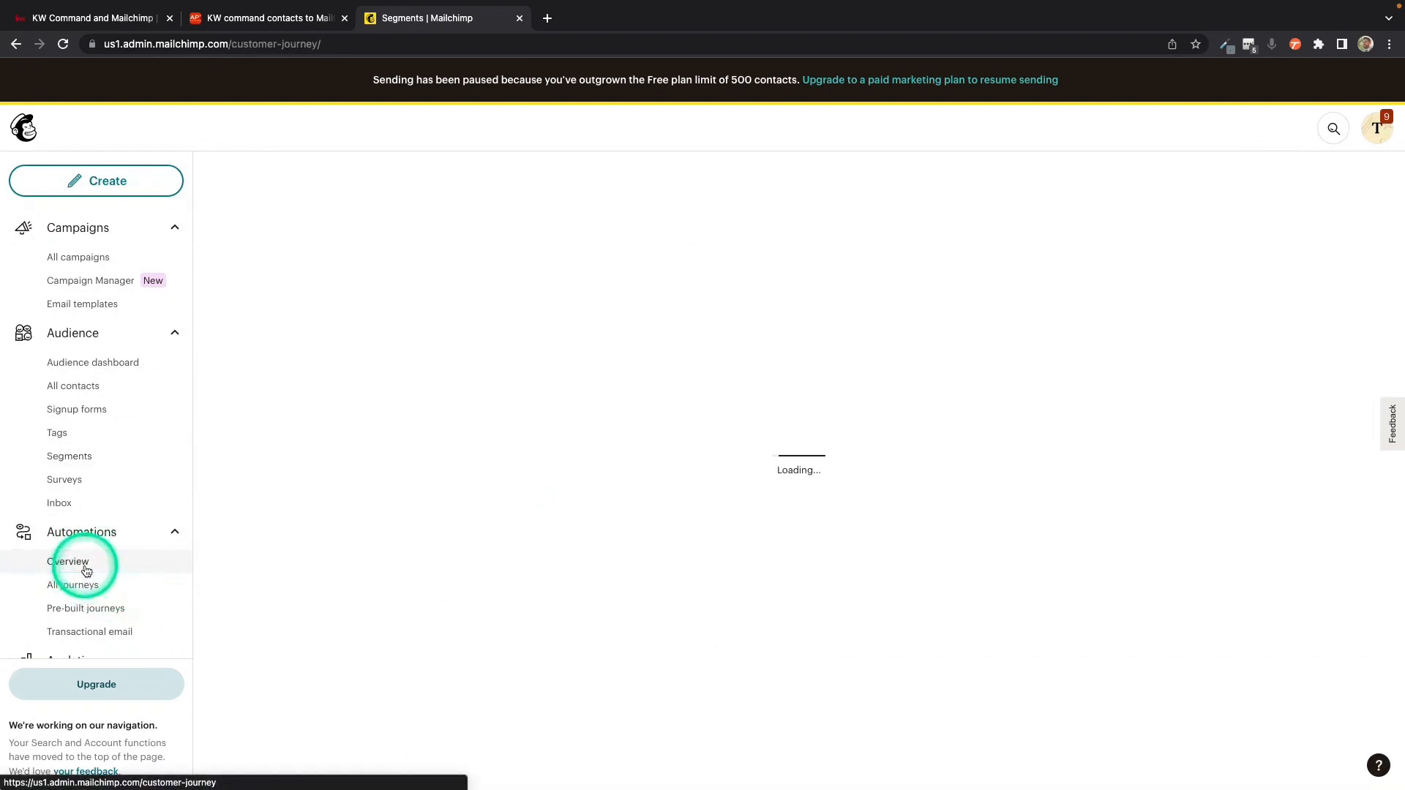
click(1101, 189)
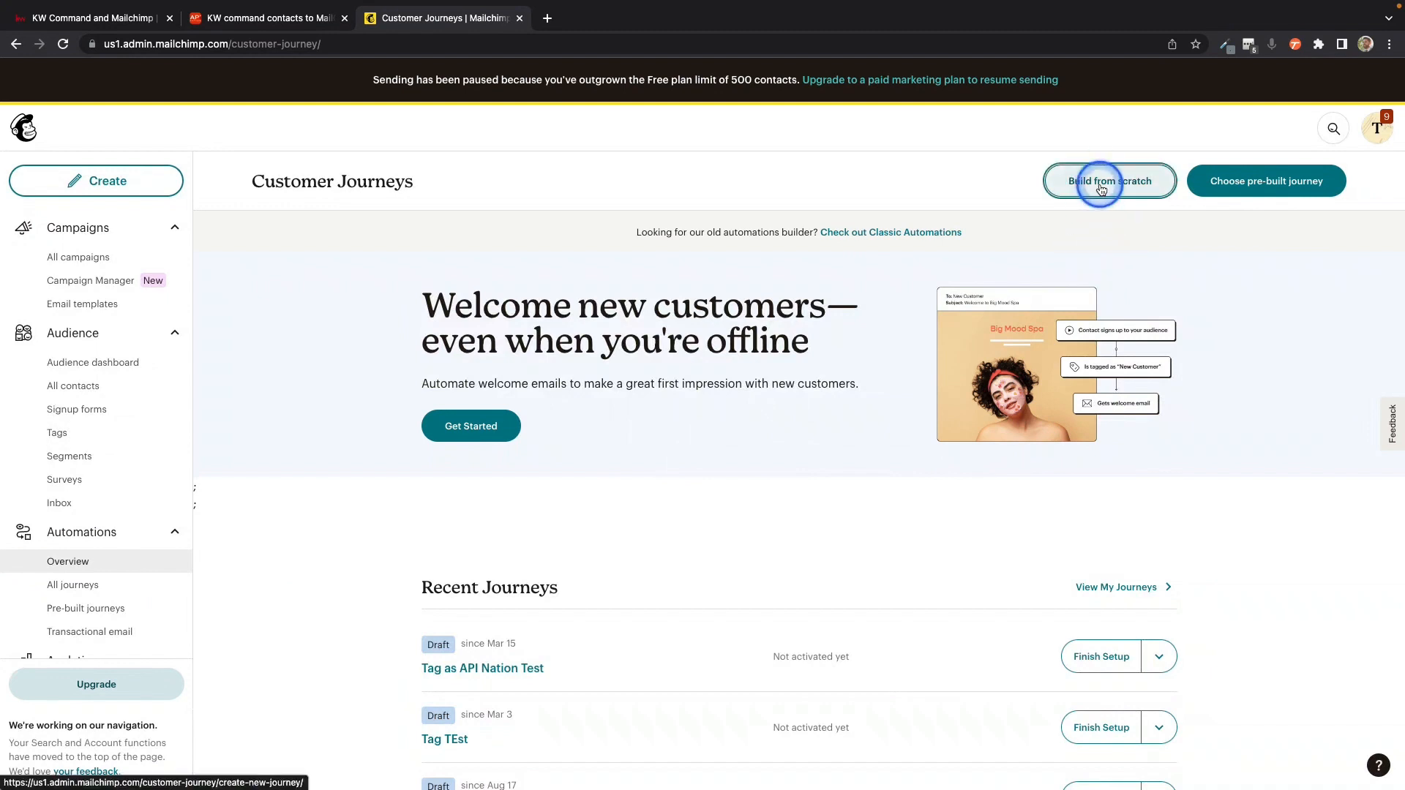
click(744, 472)
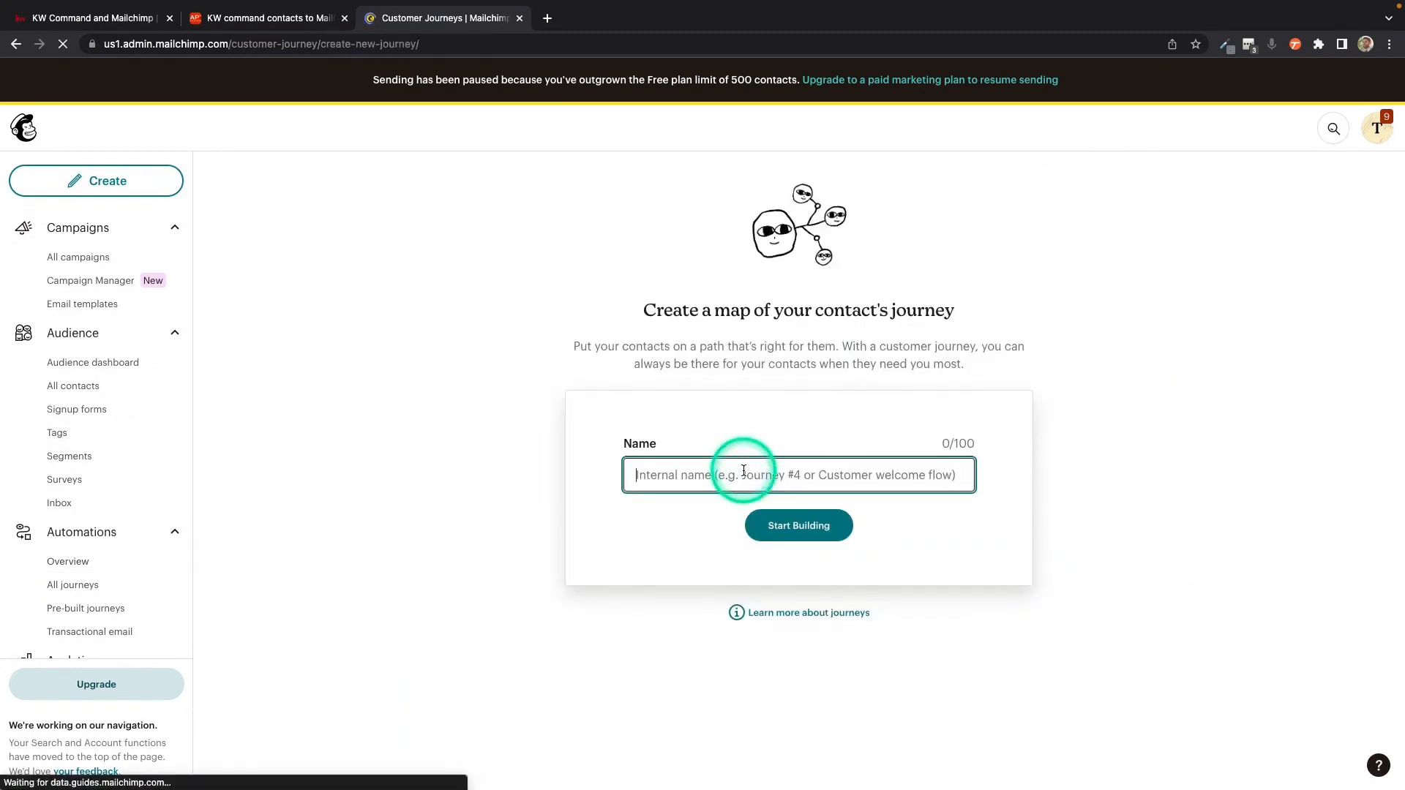
text(Hot Tag)
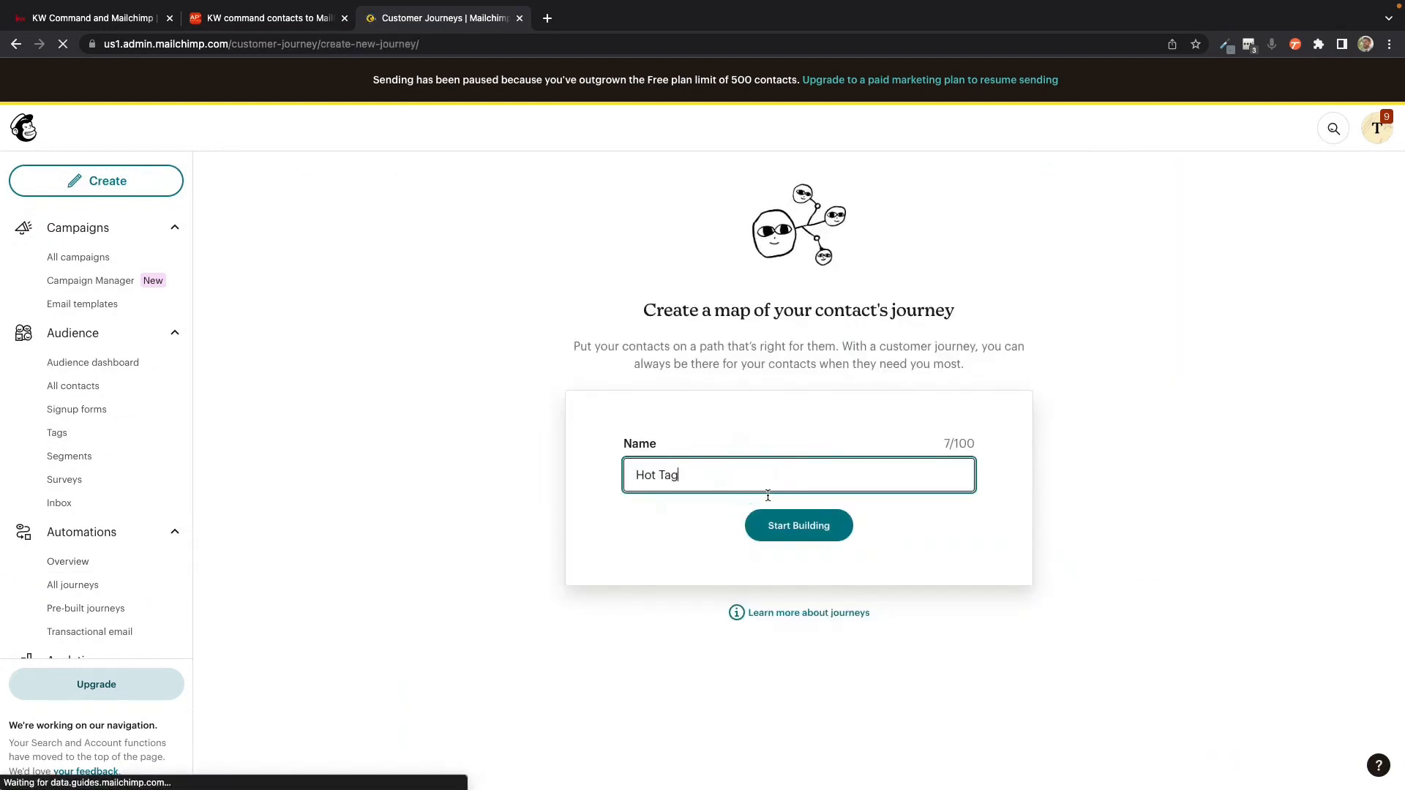
click(790, 538)
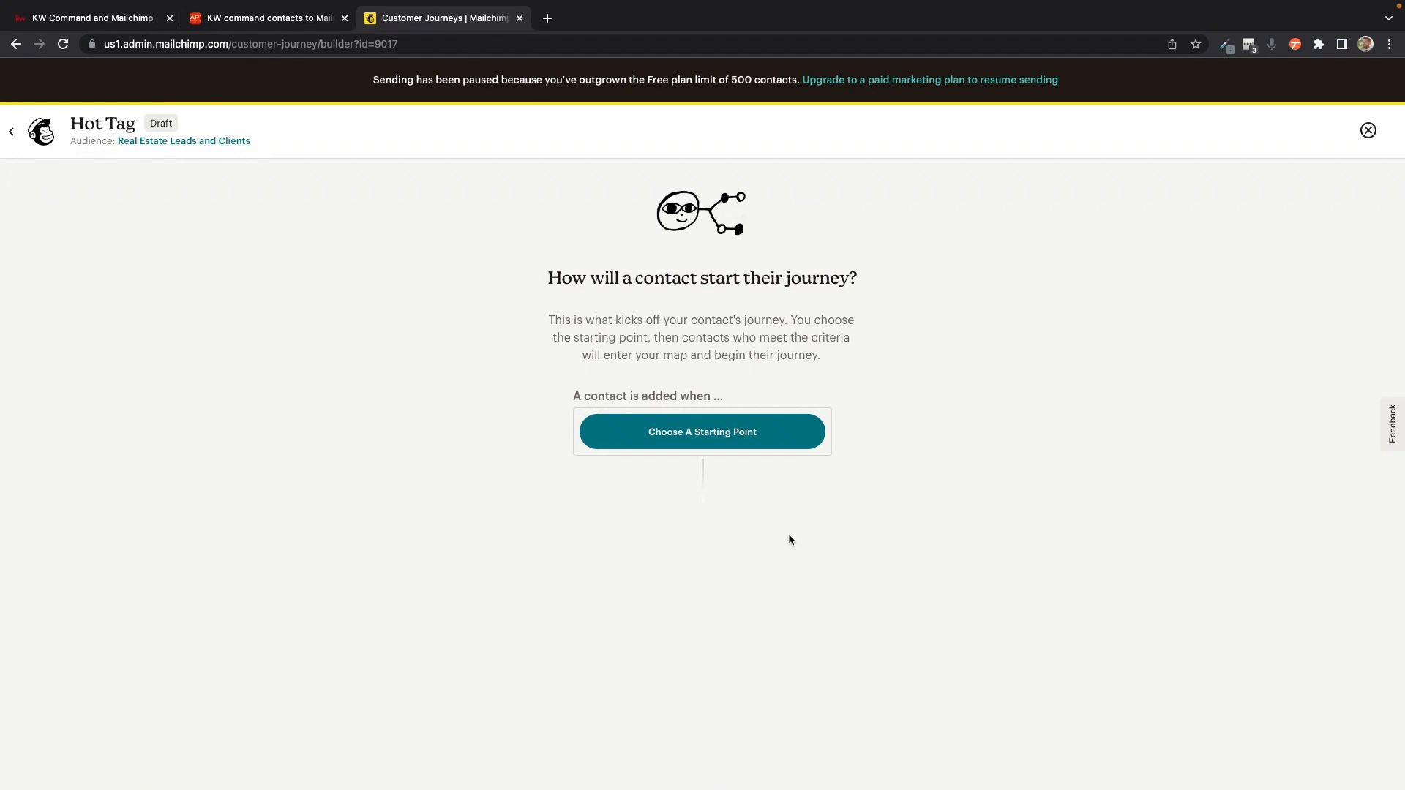
Step: Set the journey's starting point to Signs up, including imported contacts, and save it
click(794, 423)
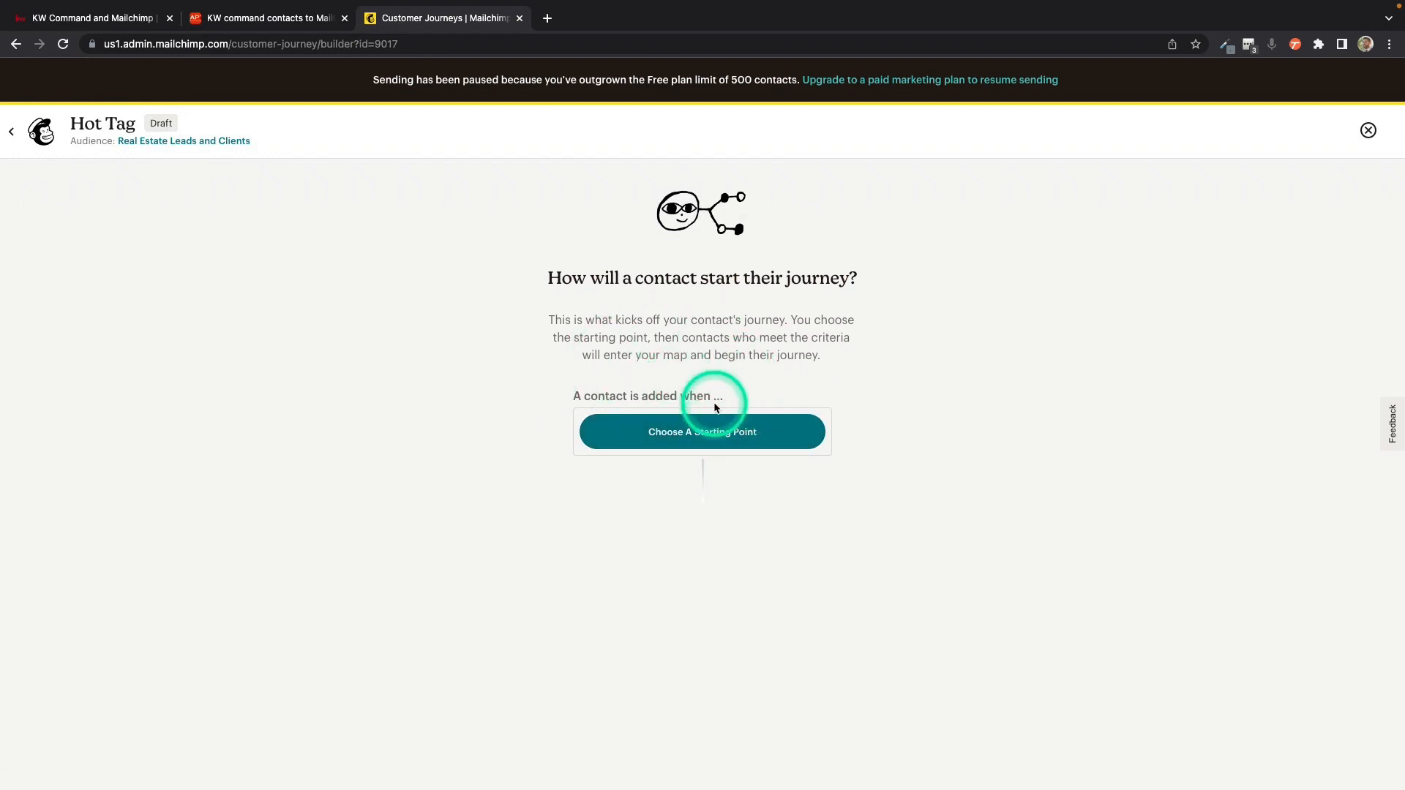
click(697, 434)
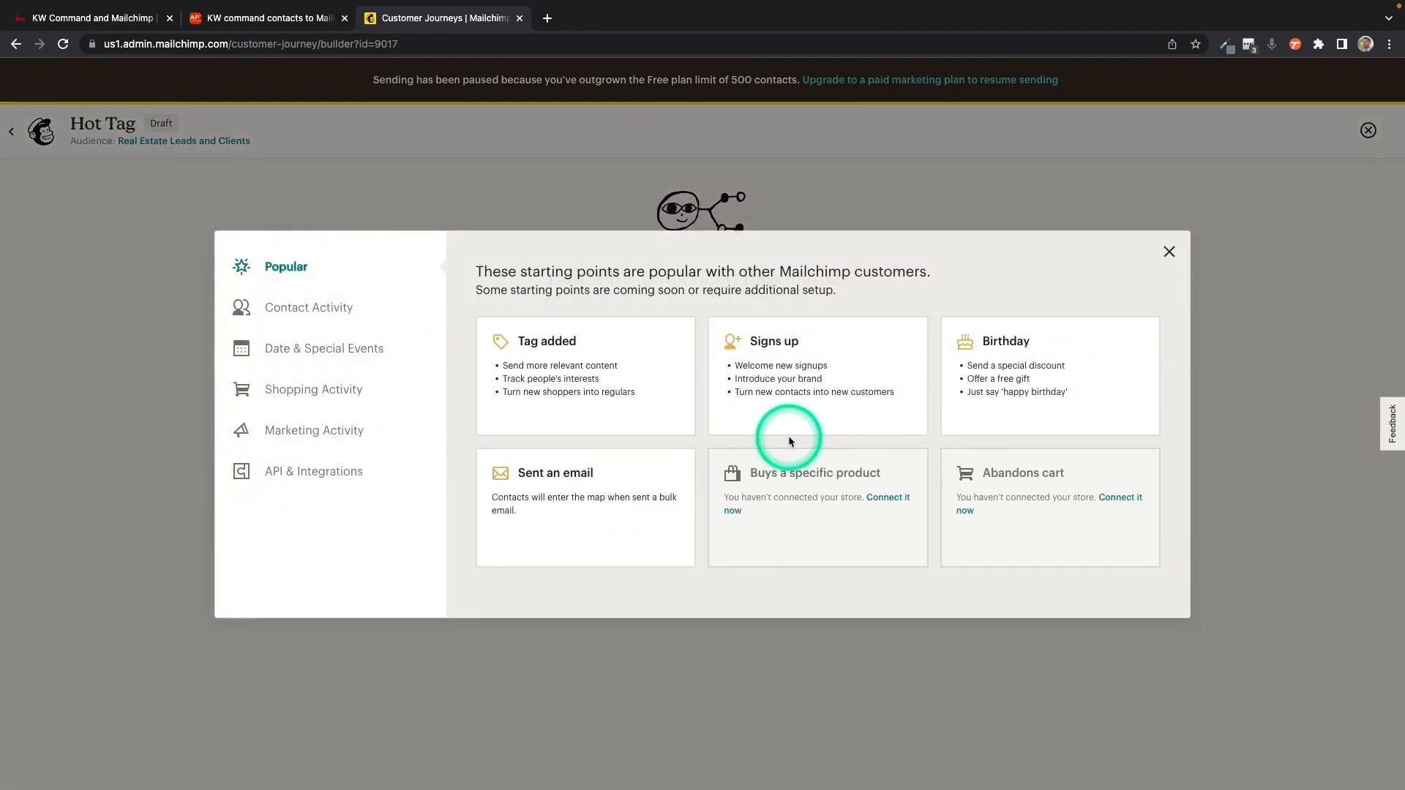
click(787, 354)
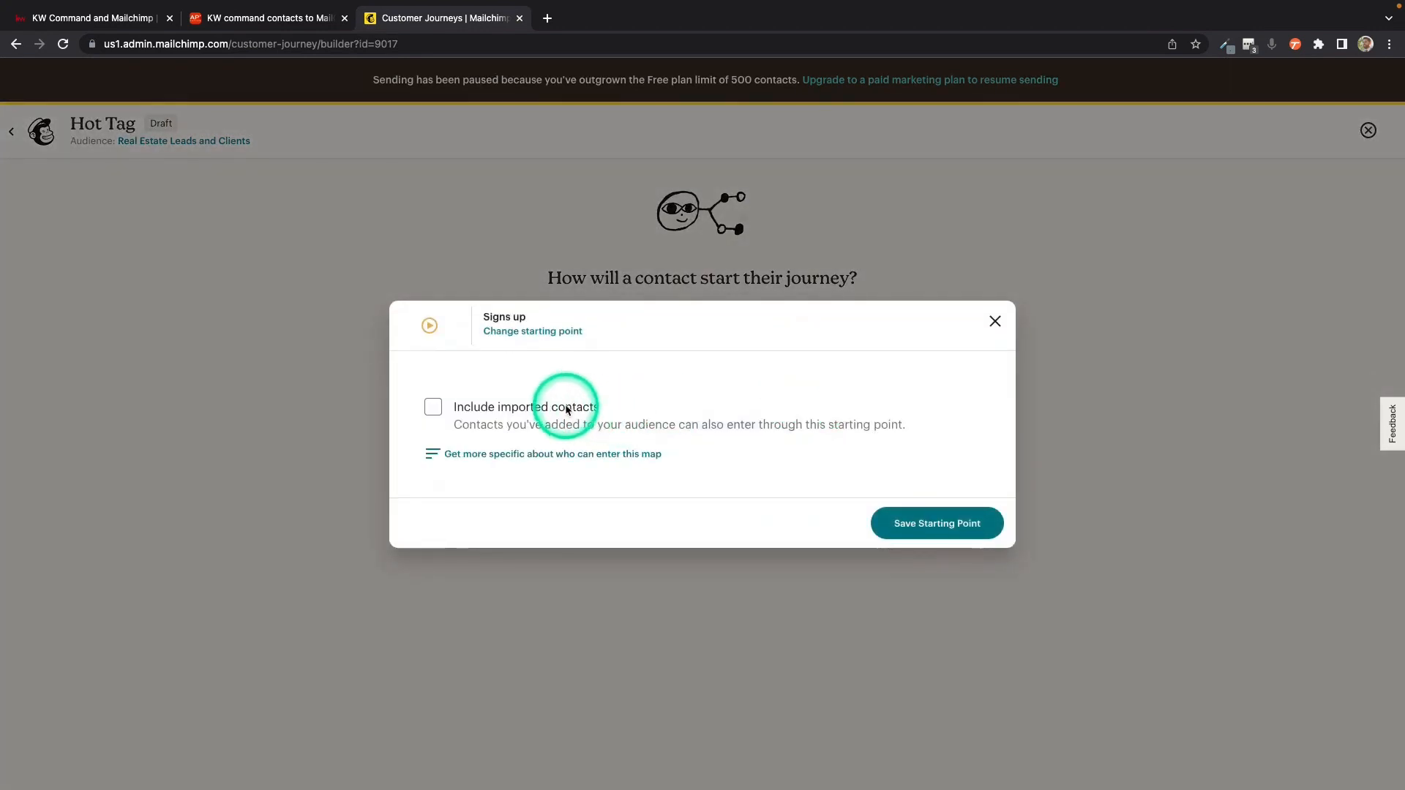
click(566, 407)
click(938, 523)
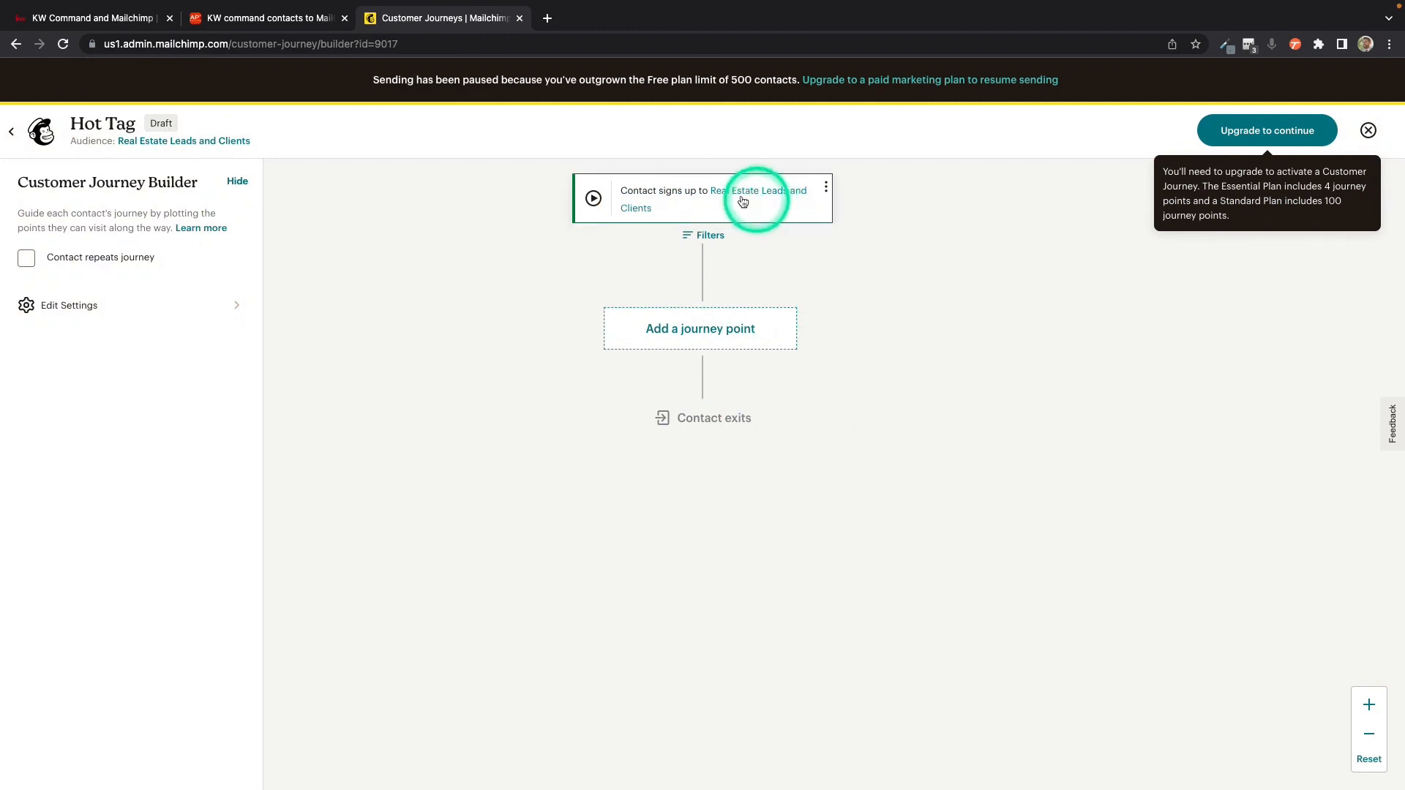
Step: Add an If/Else rule after the starting point with the condition Command Tags contains Hot and save it
click(708, 332)
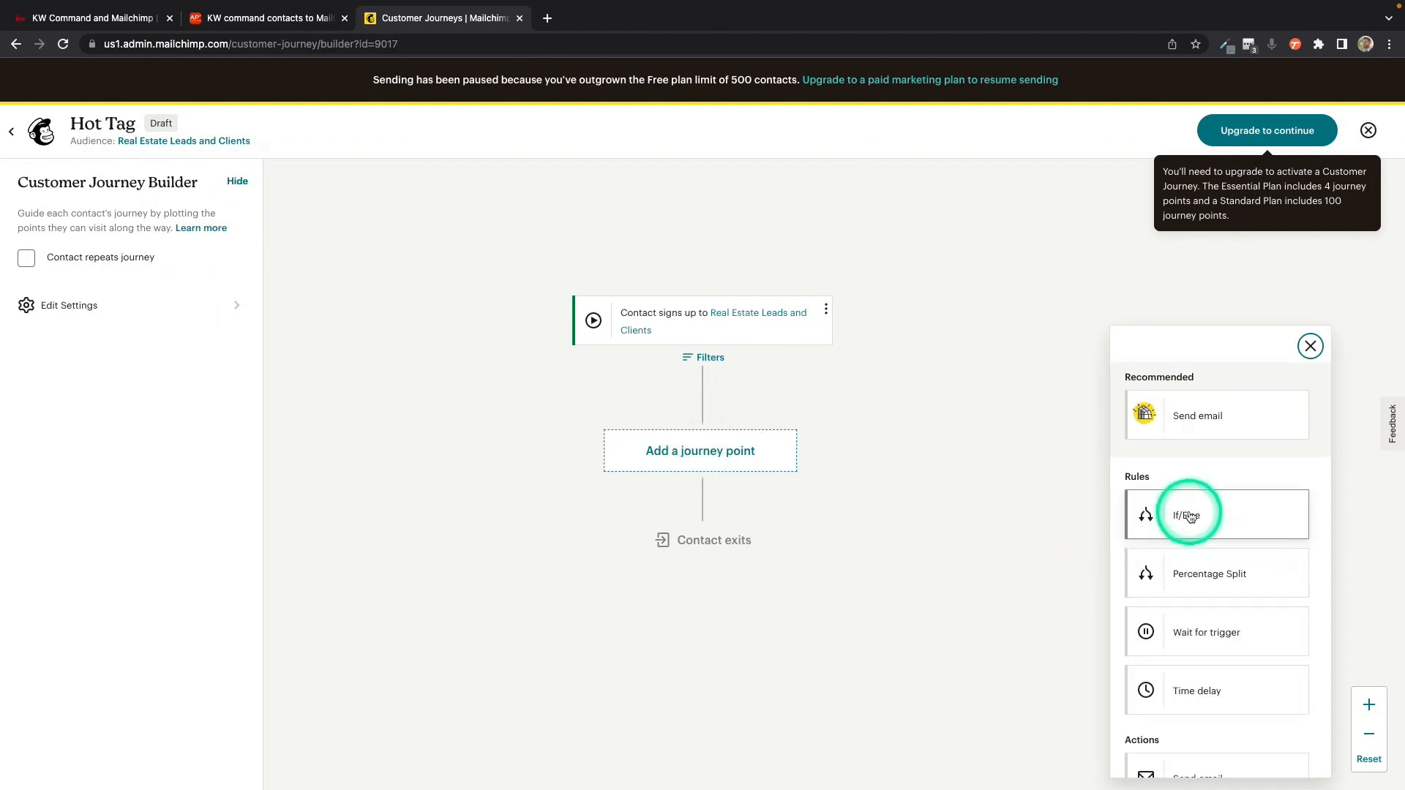
click(1190, 516)
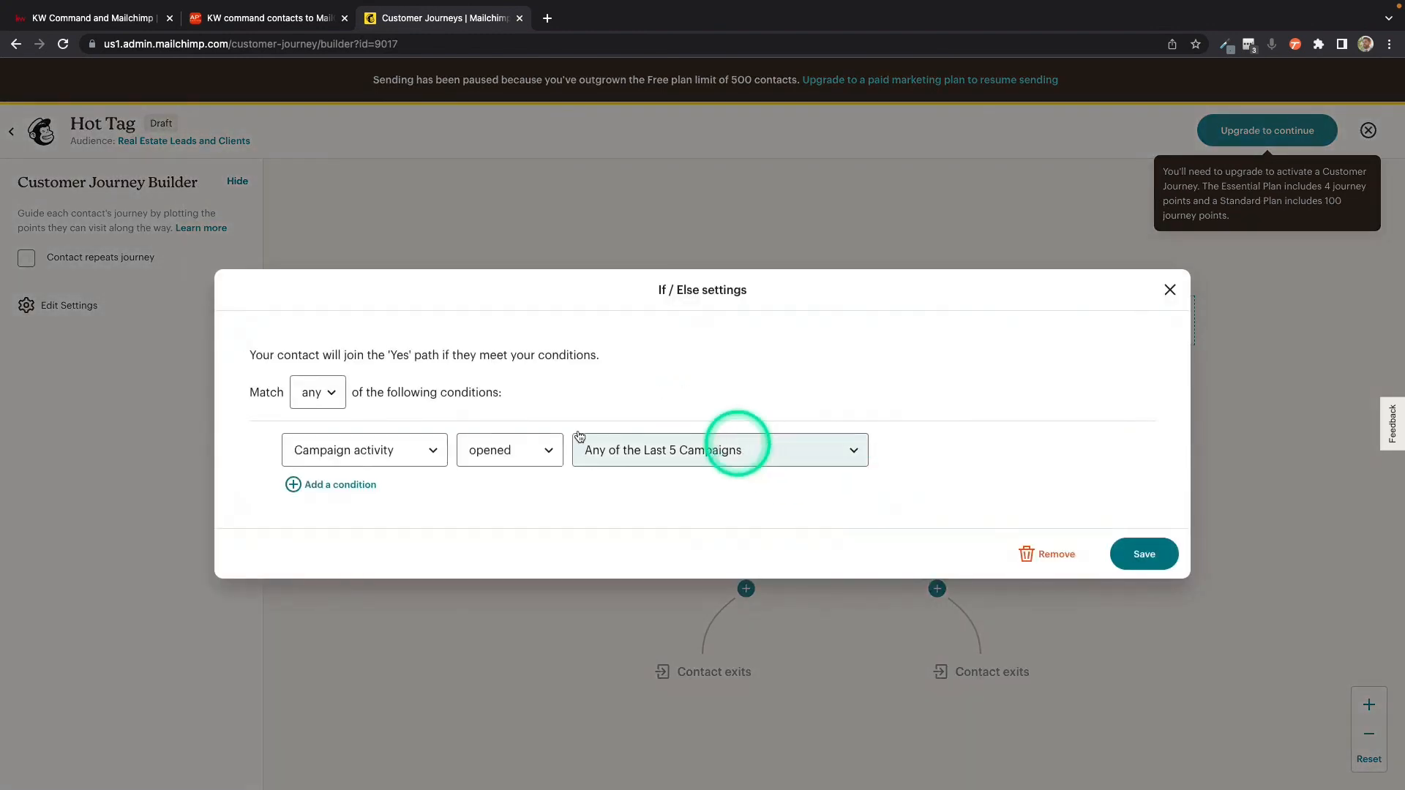
click(435, 450)
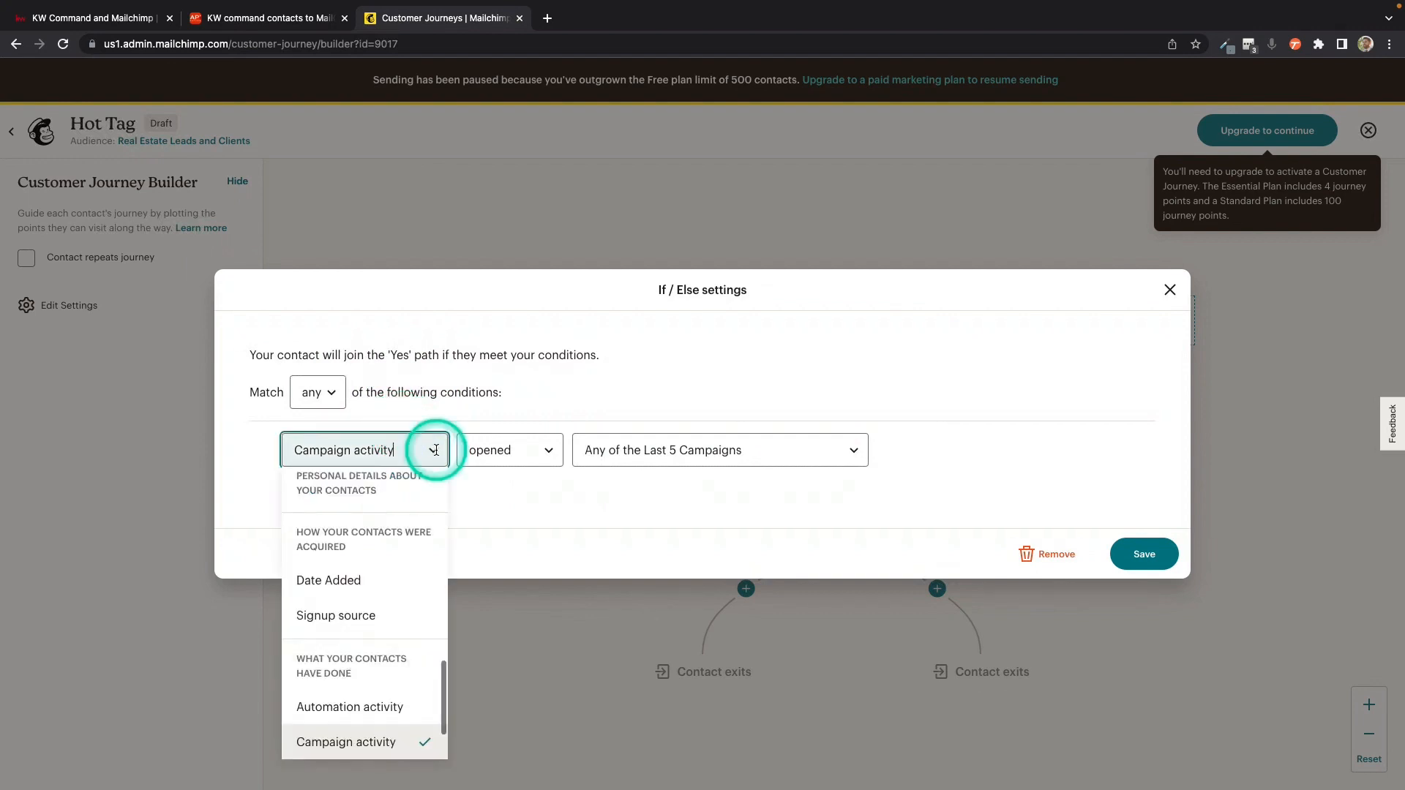
scroll(395, 557, up, 5)
scroll(399, 560, up, 5)
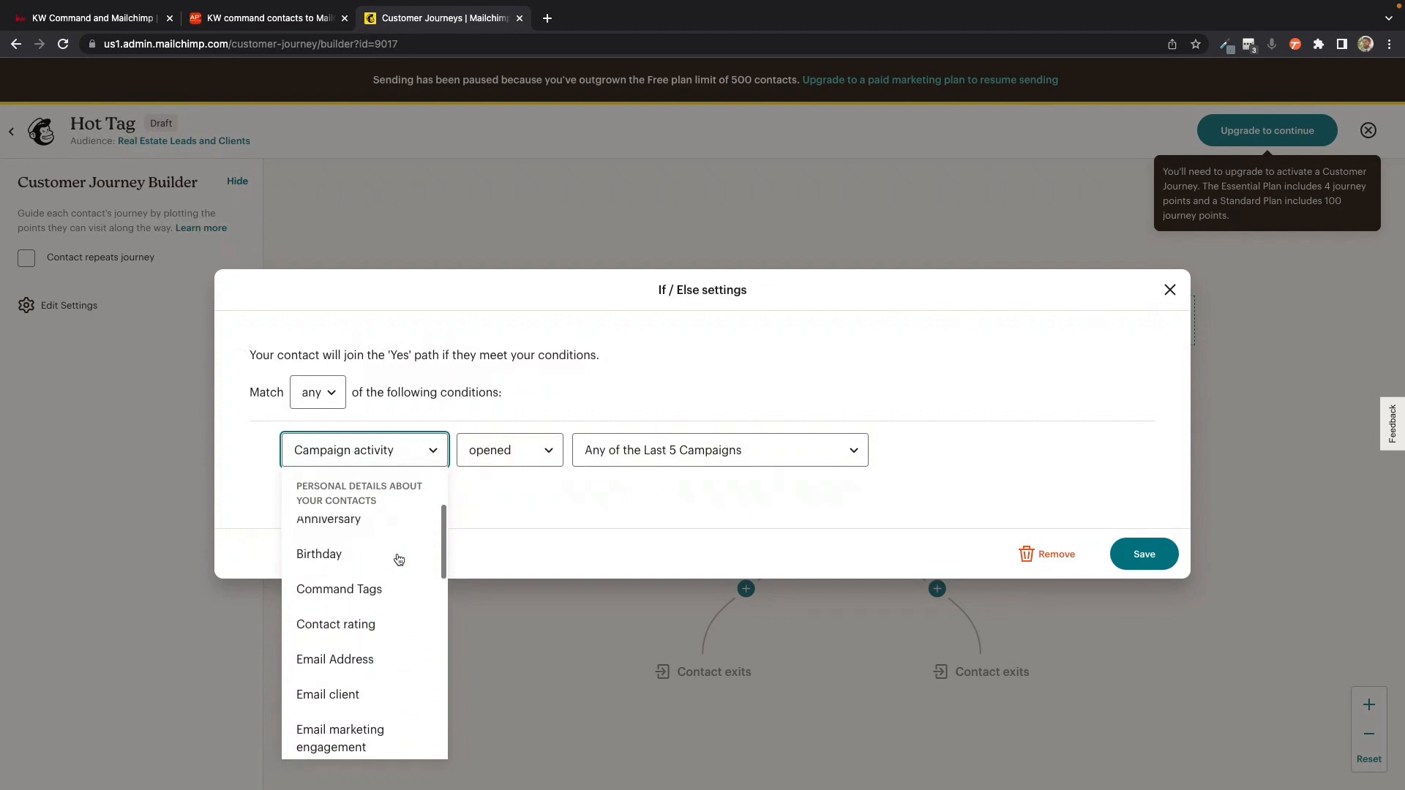
click(326, 588)
click(562, 439)
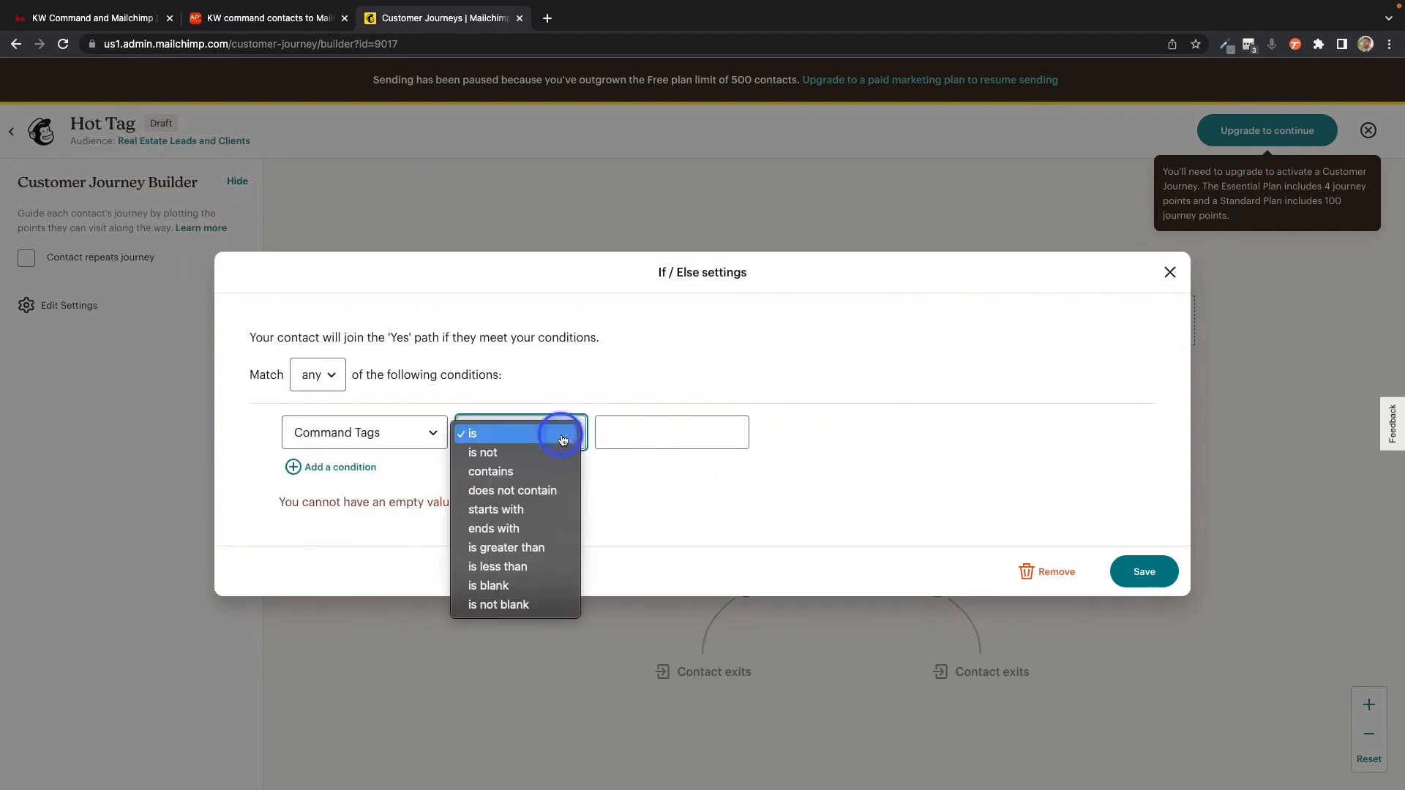
click(542, 471)
click(636, 431)
text(Hot)
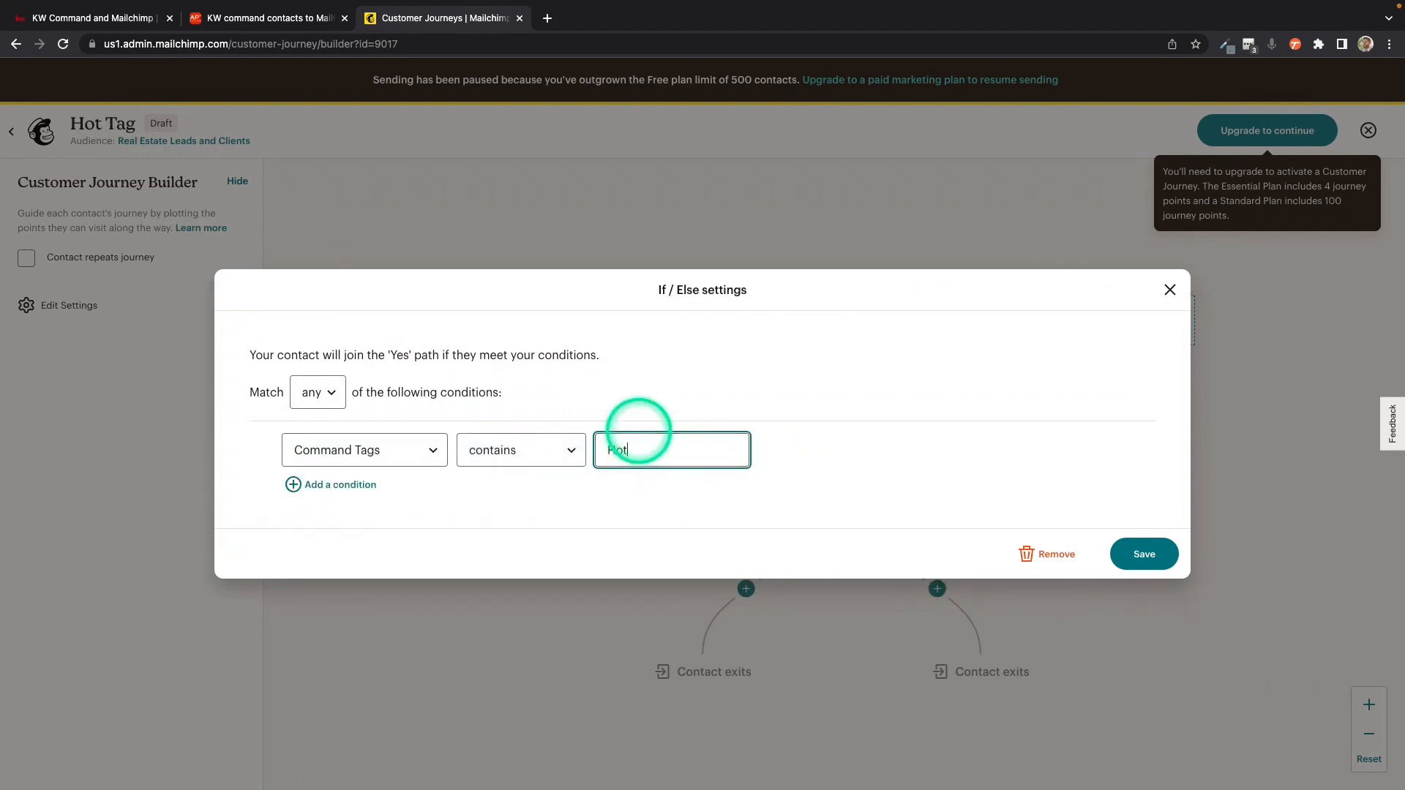
click(1144, 561)
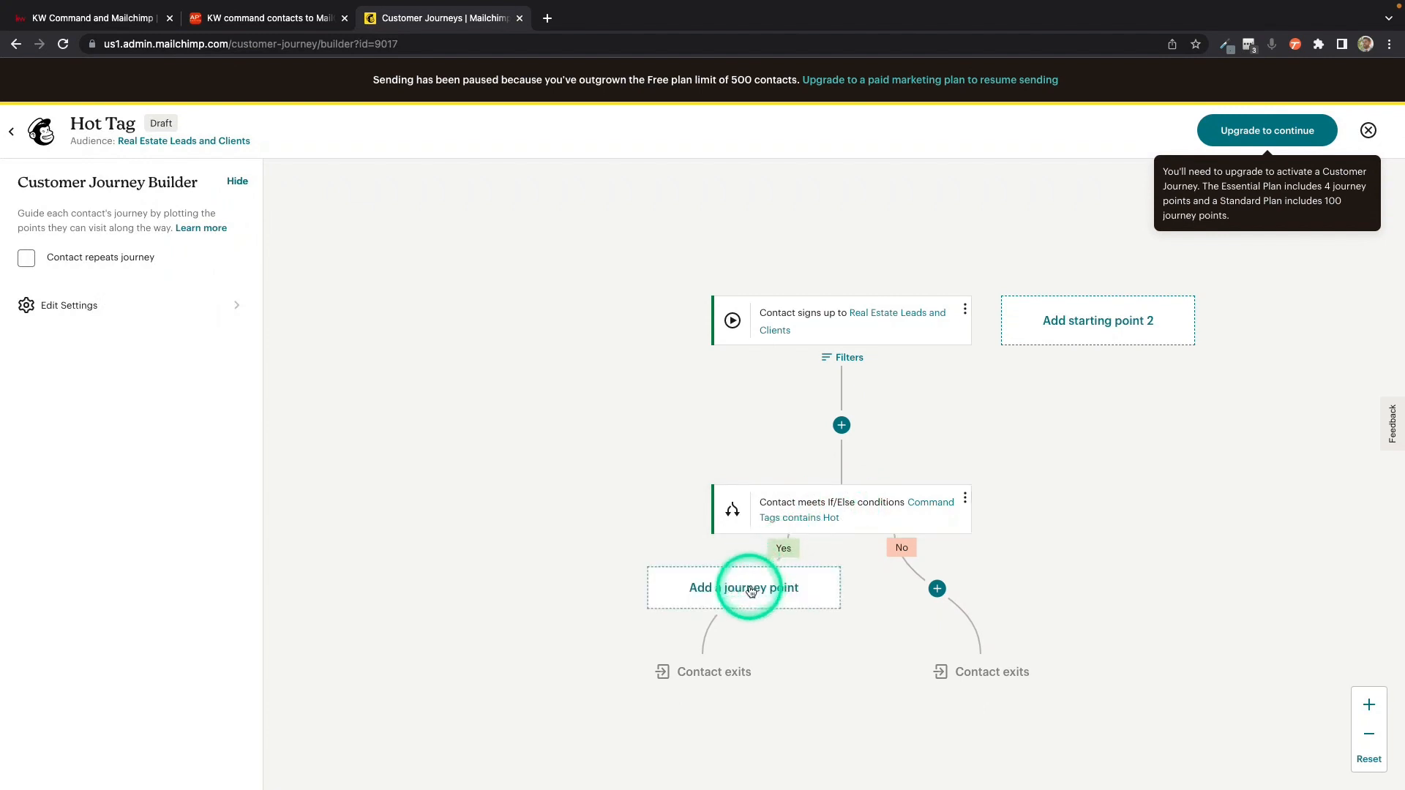
Step: Add a Tag/Untag action to the If/Else rule's Yes branch that adds the tag Hot, and save it
click(751, 591)
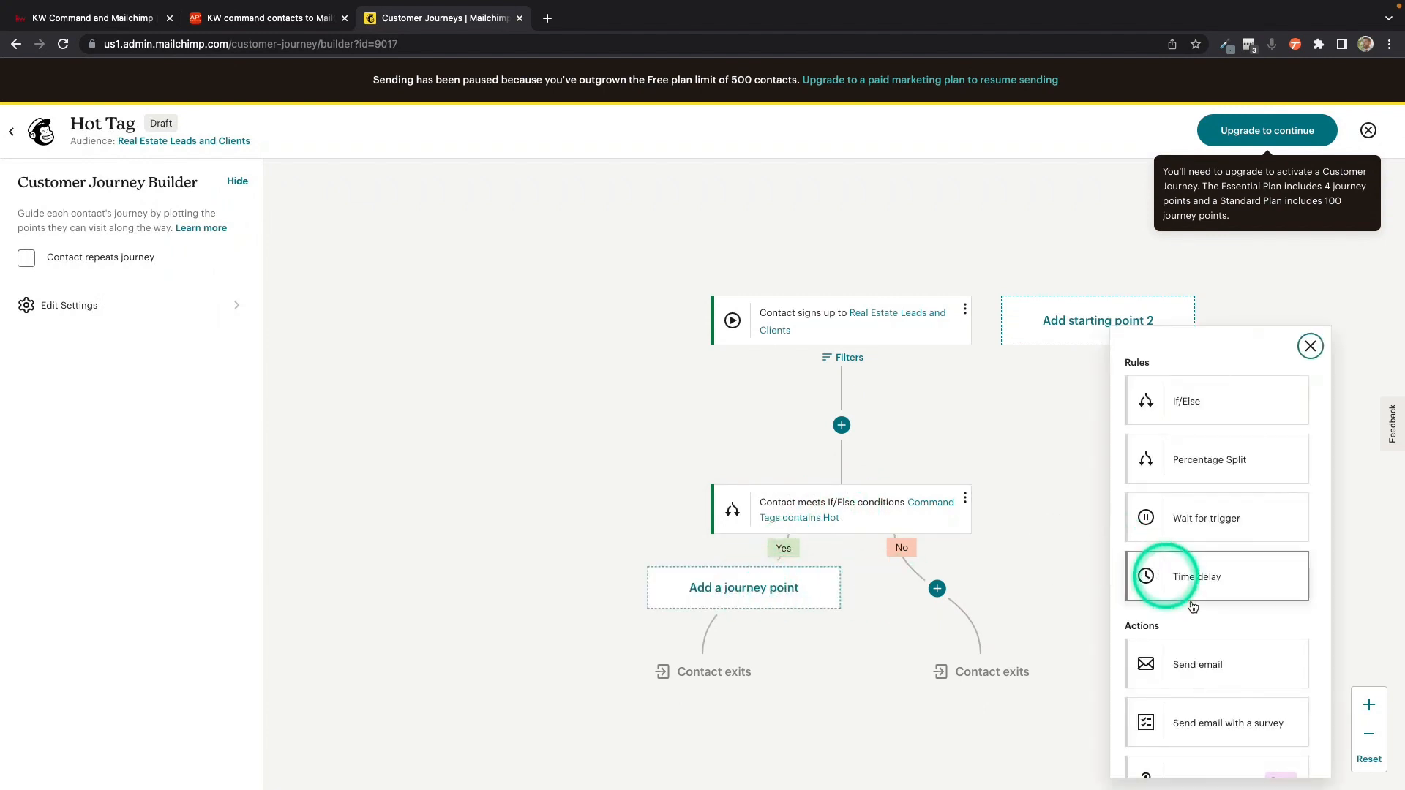
scroll(1193, 603, down, 5)
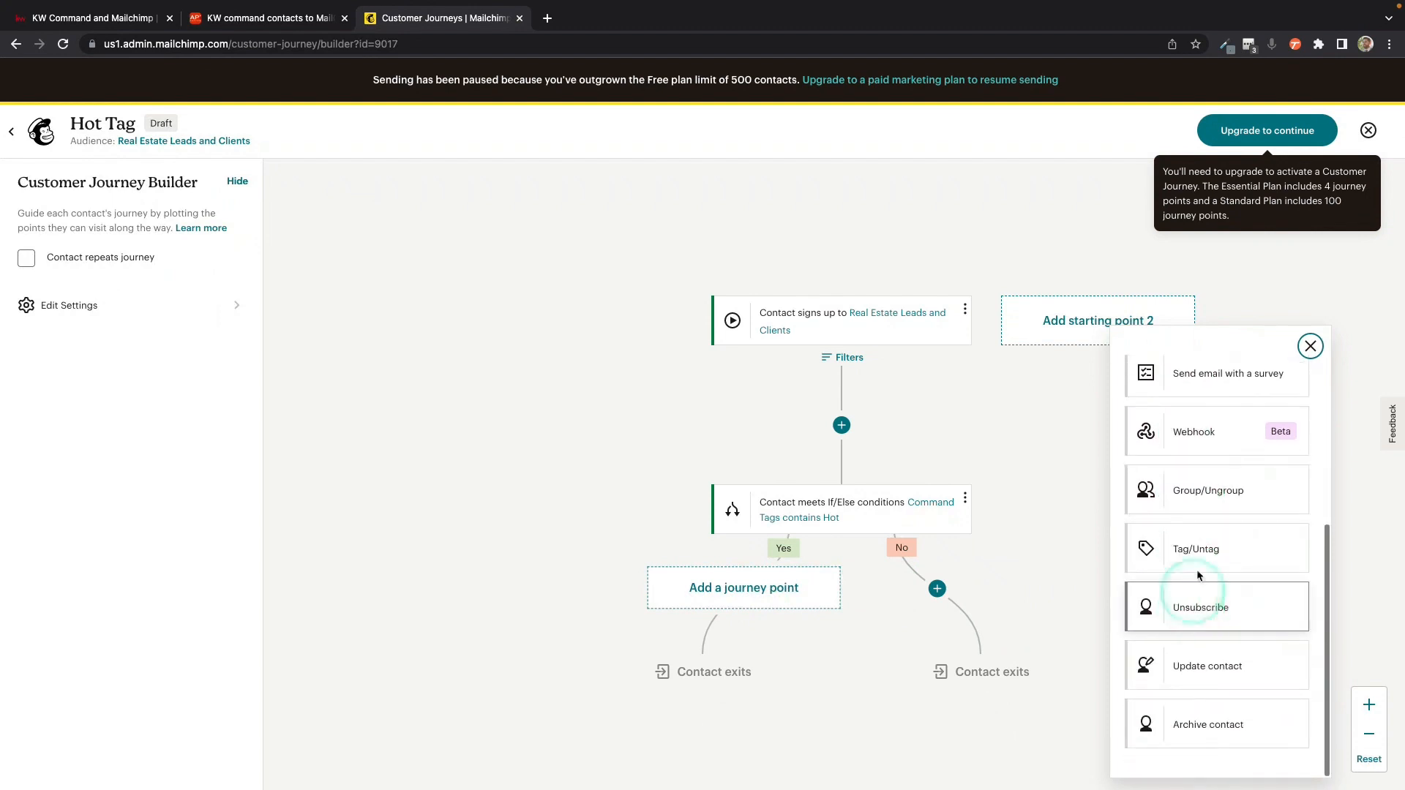
click(1199, 556)
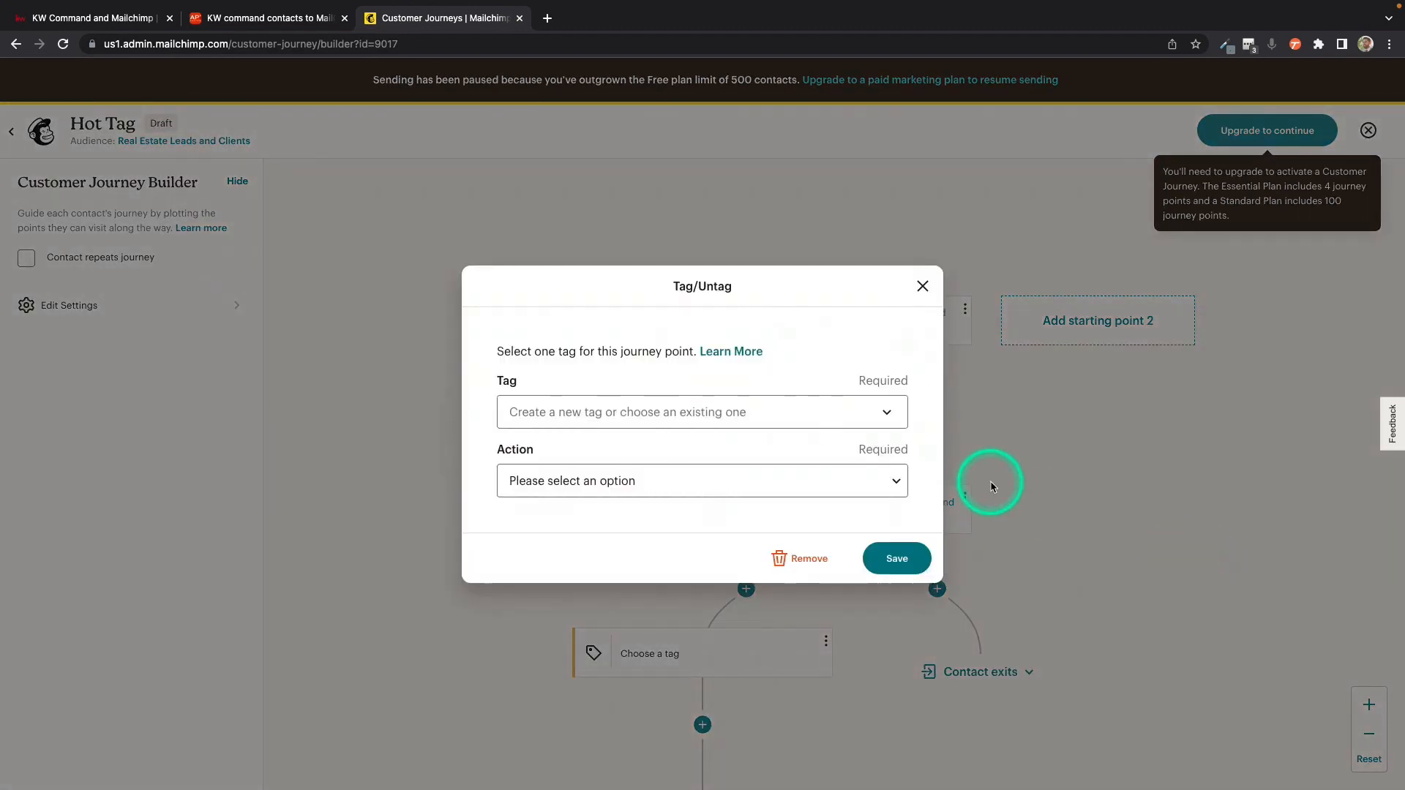
click(797, 413)
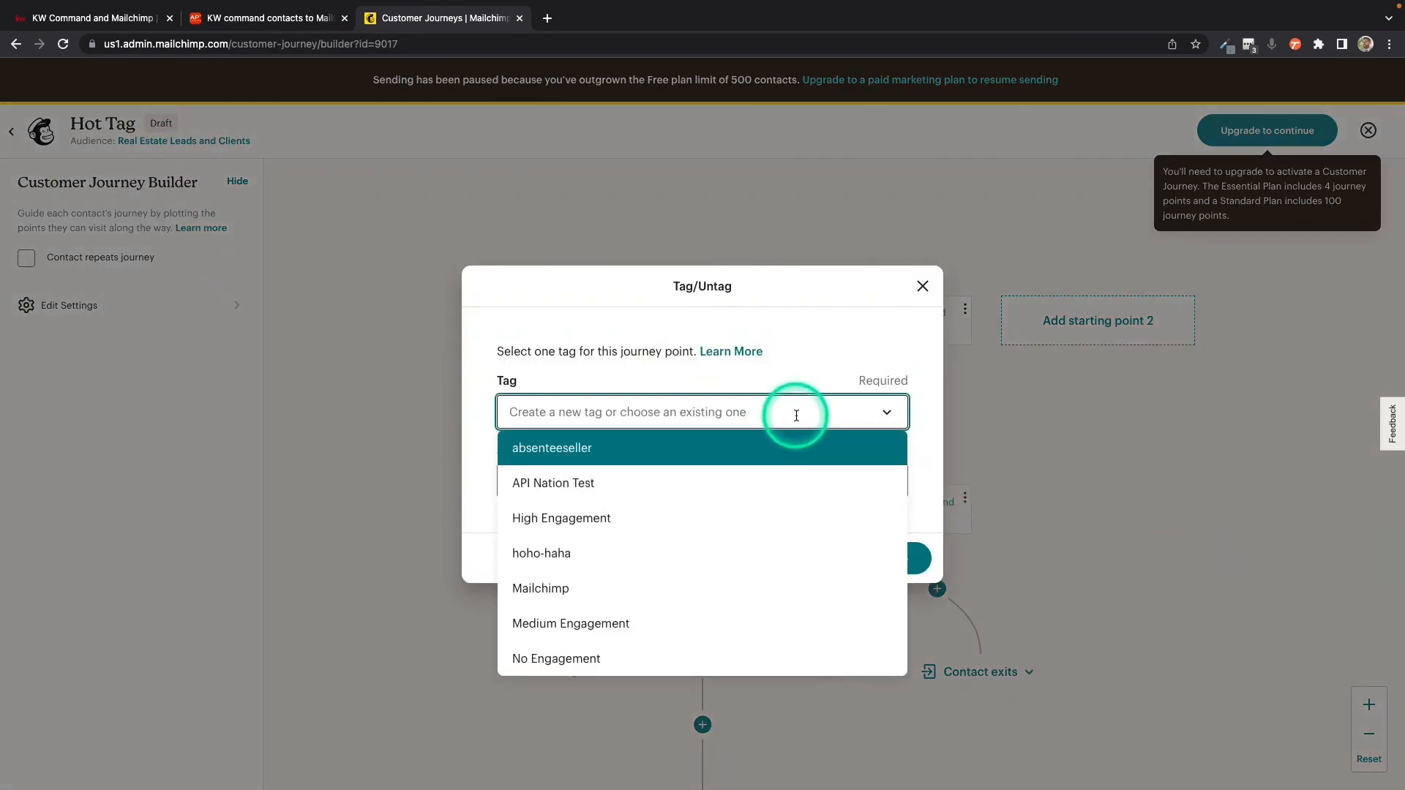
text(Hot)
key(Return)
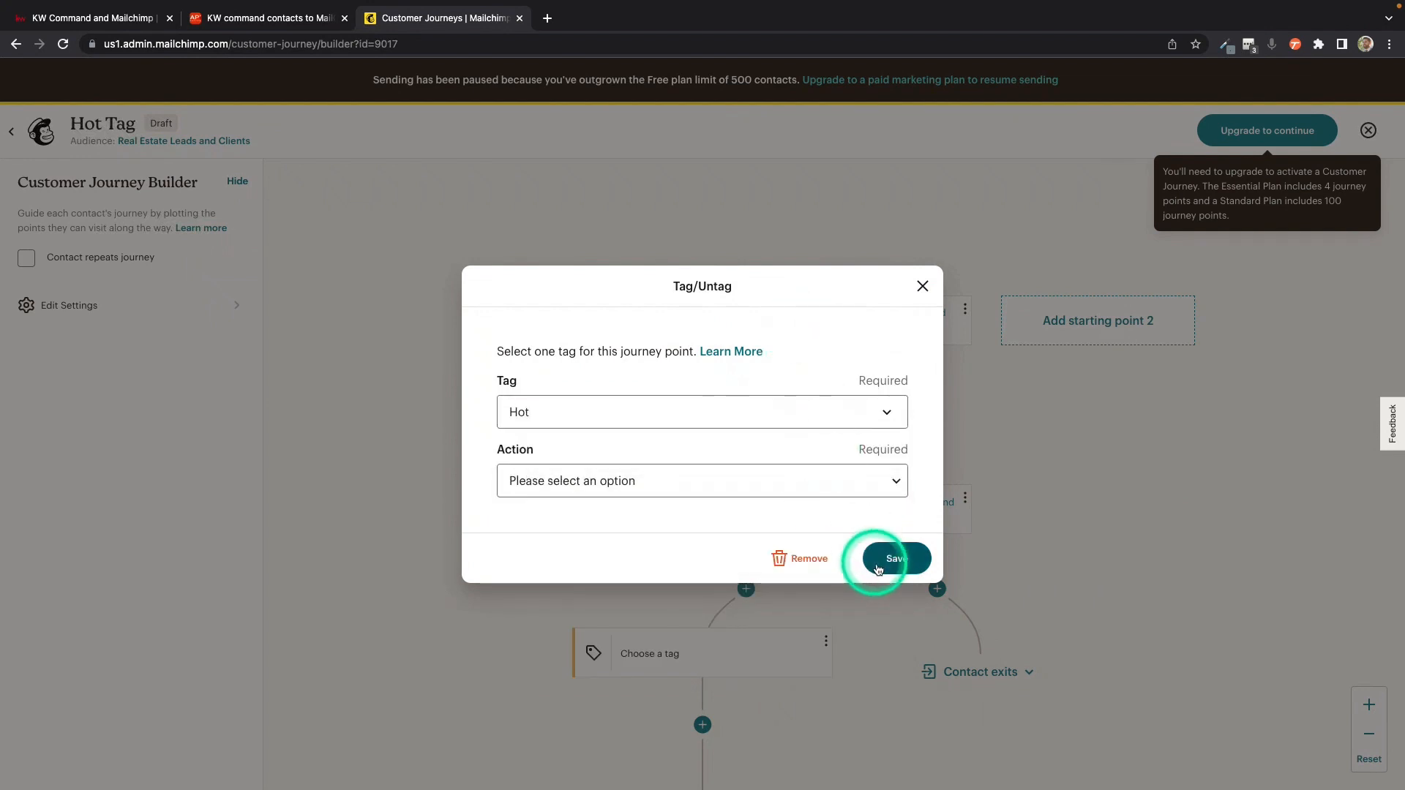
click(894, 481)
click(837, 500)
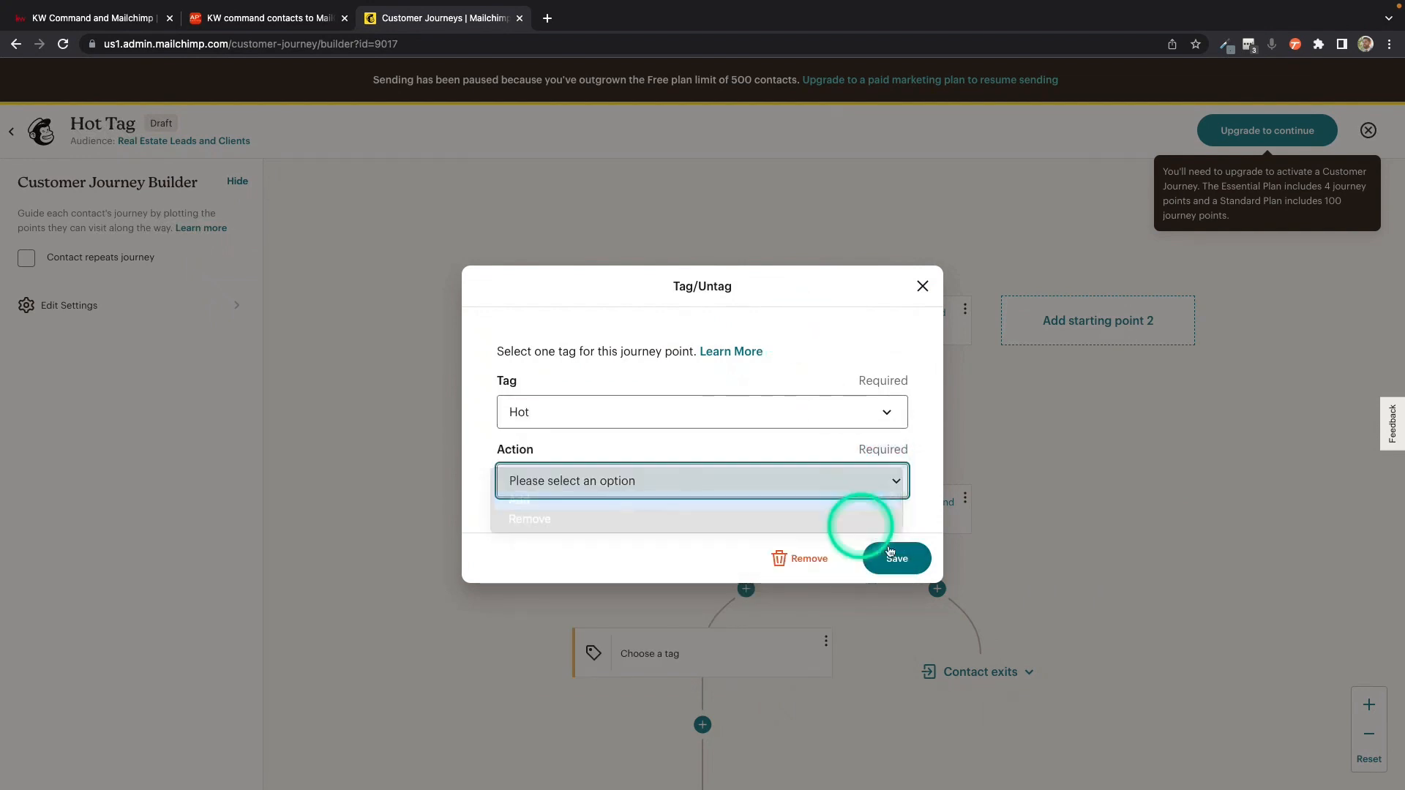
click(894, 558)
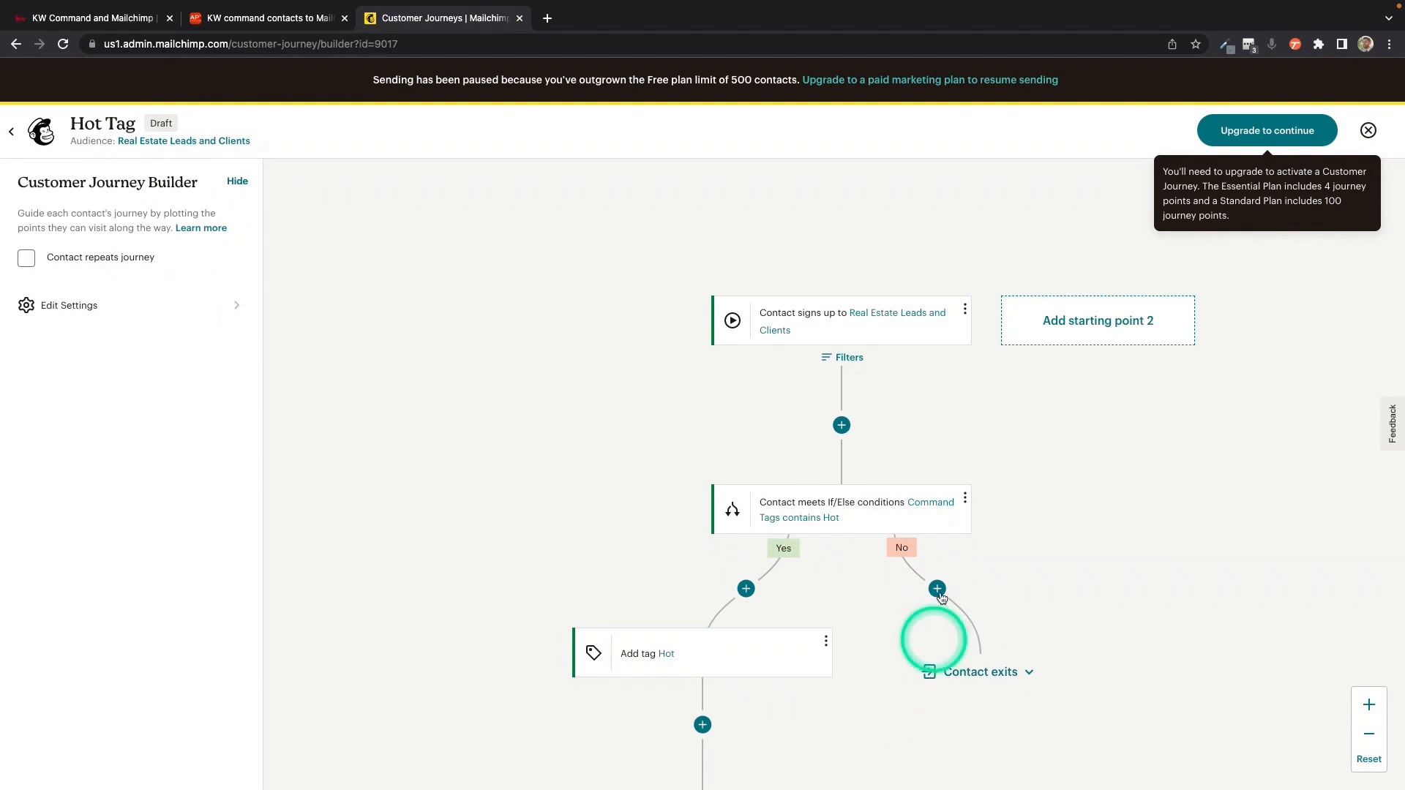
Step: Review the journey map from the sign-up starting point through the Yes and No branches to the contact exits
click(938, 590)
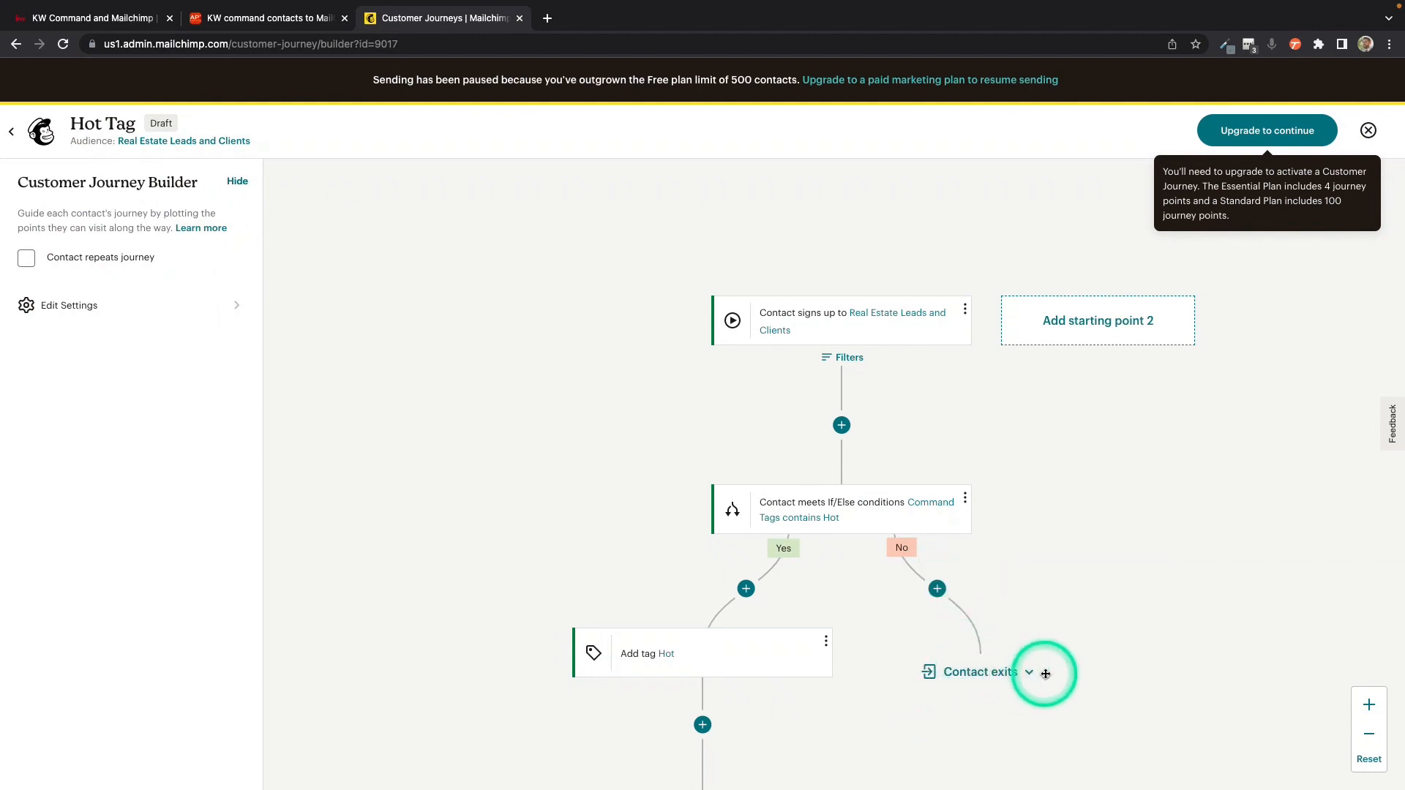
scroll(1072, 548, down, 2)
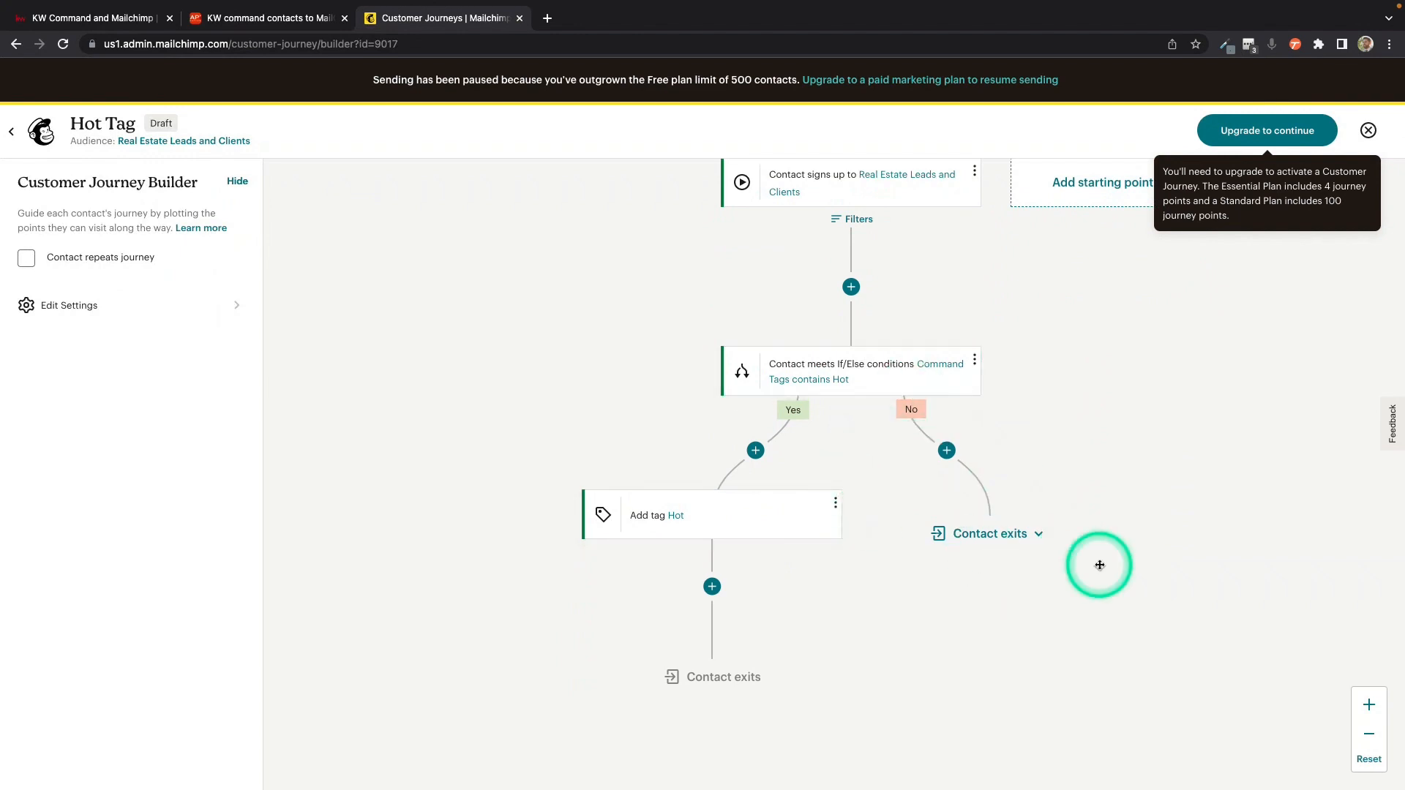
scroll(1099, 565, up, 3)
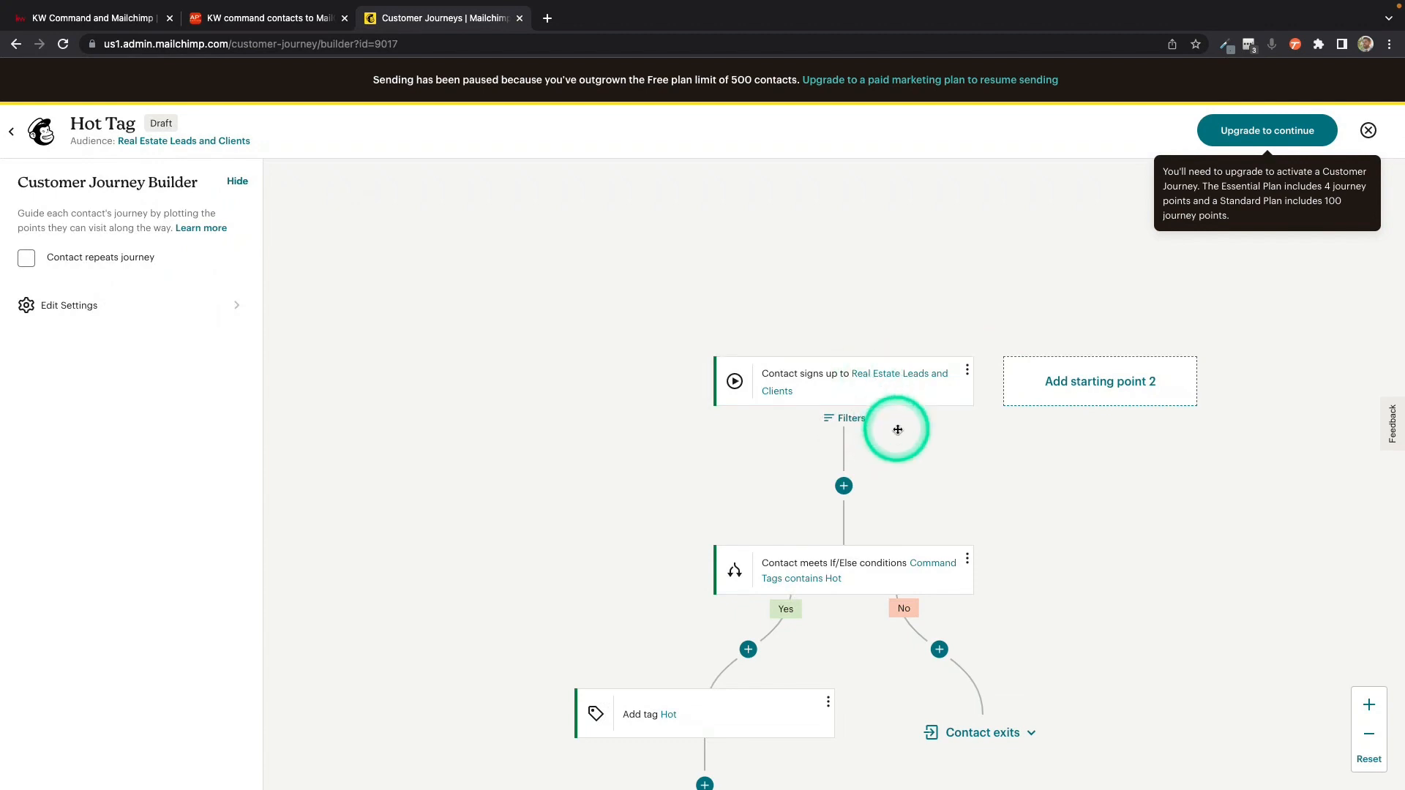
scroll(897, 429, down, 5)
scroll(897, 430, right, 5)
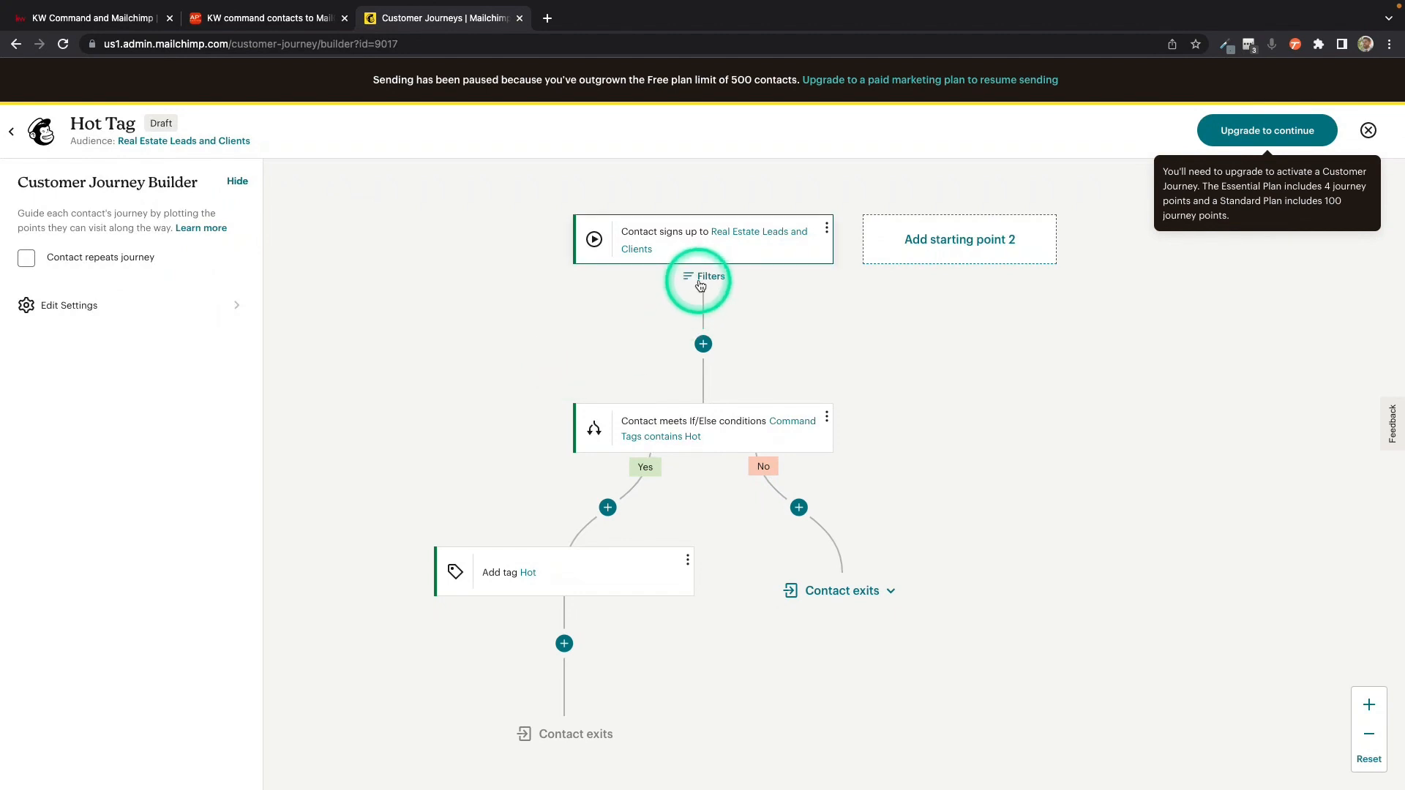
scroll(701, 285, up, 3)
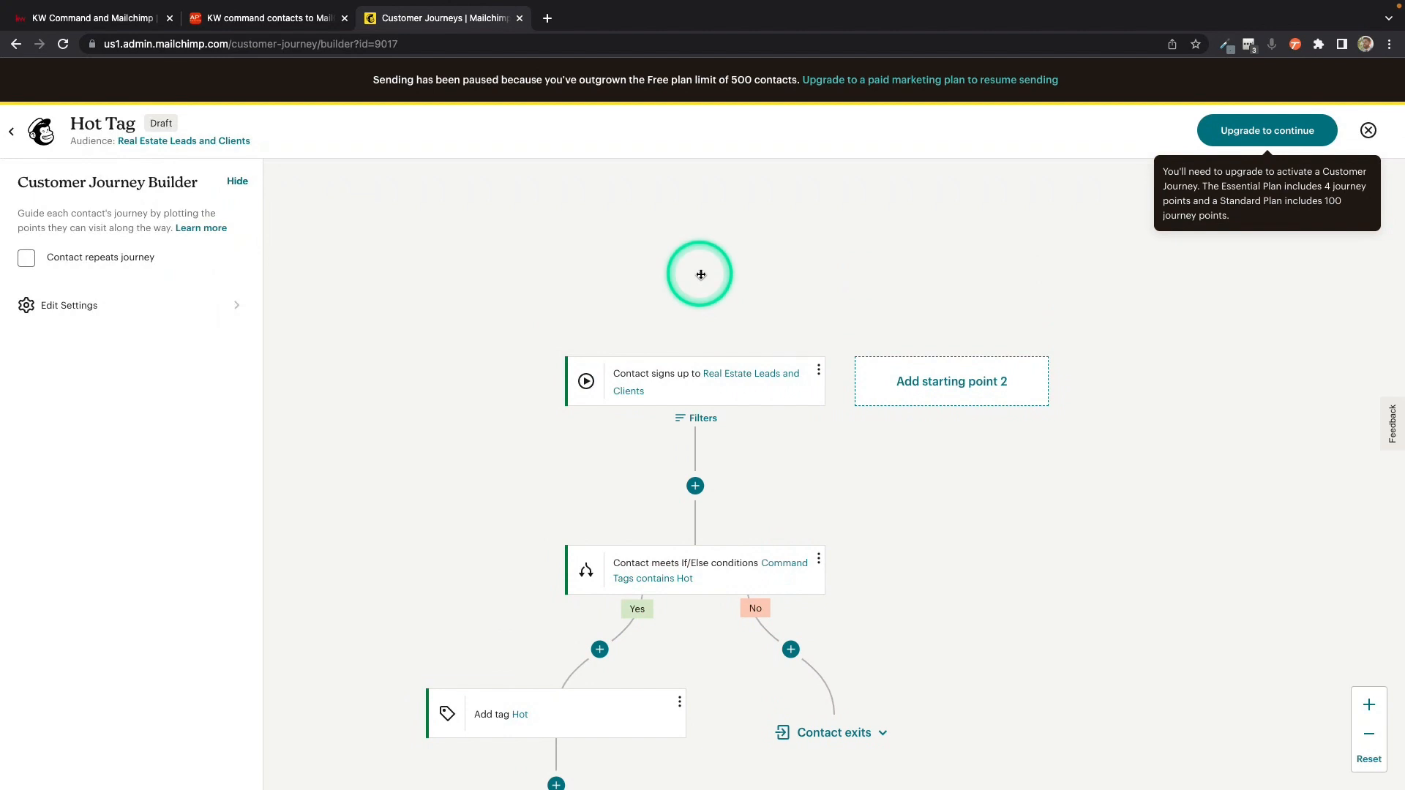
scroll(745, 367, down, 4)
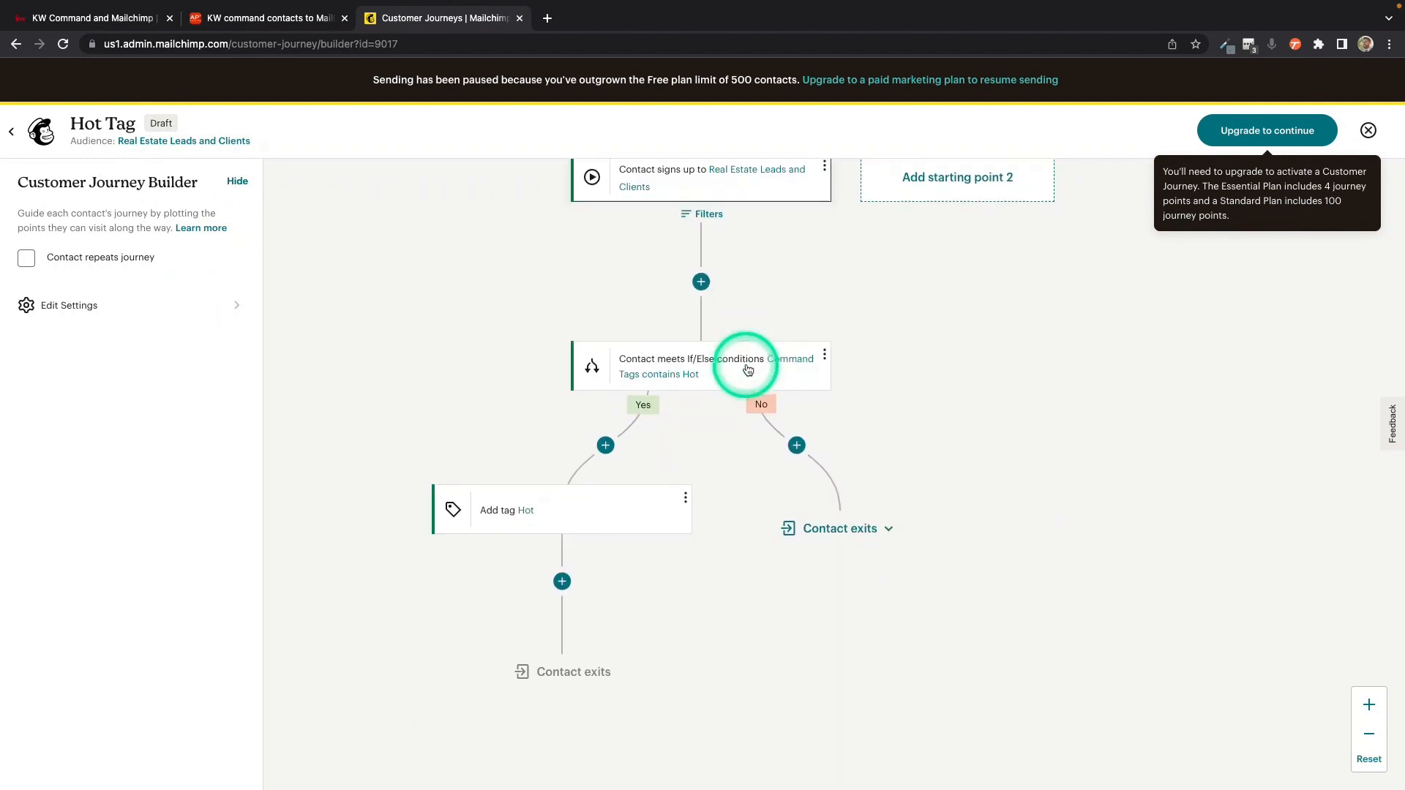